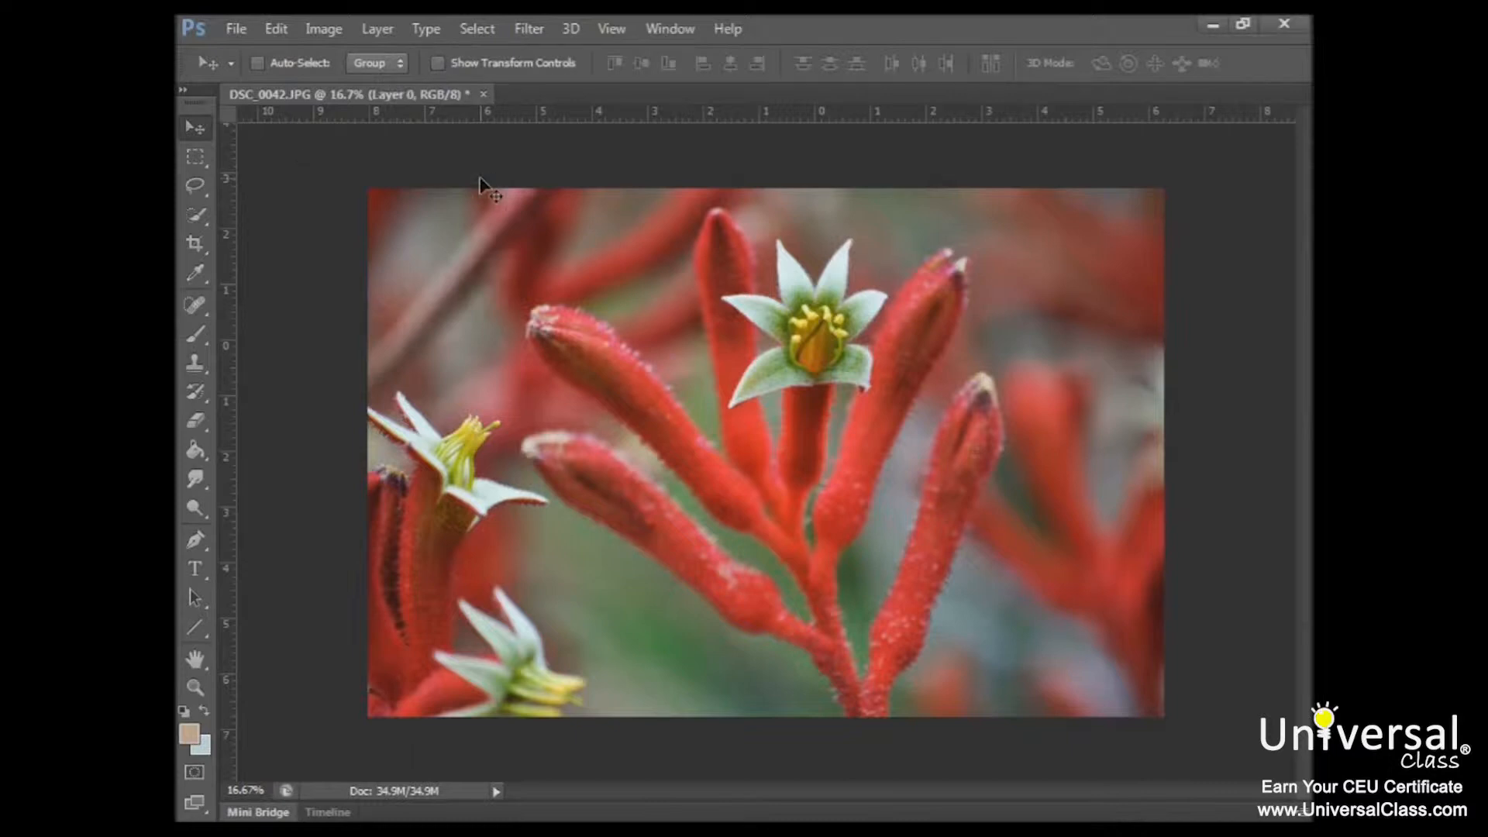
Step: Open the Image Size settings, switch the pixel dimensions to percent, check the document width units, and turn on Constrain Proportions
click(323, 29)
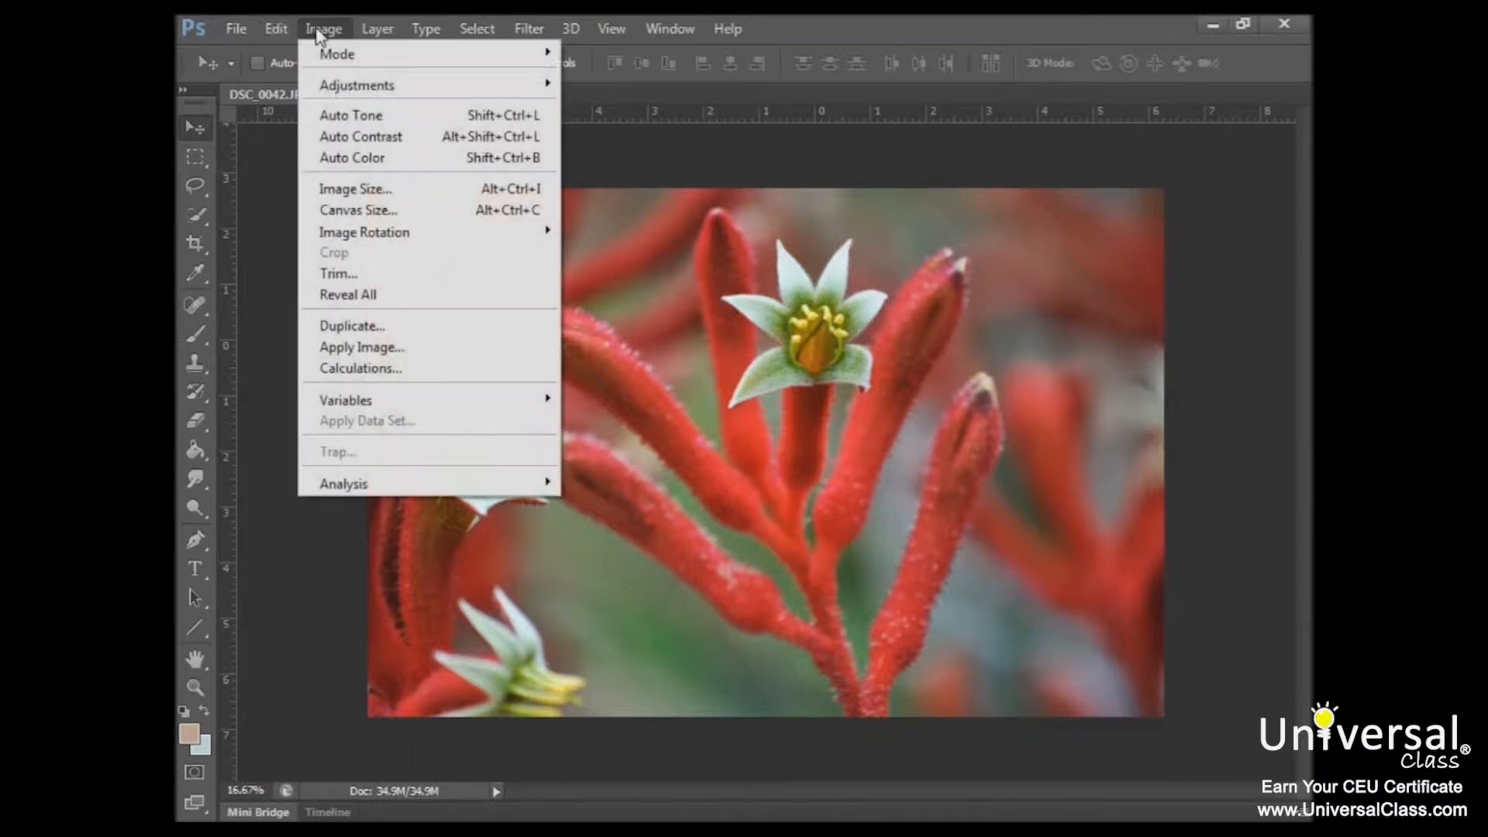
click(386, 191)
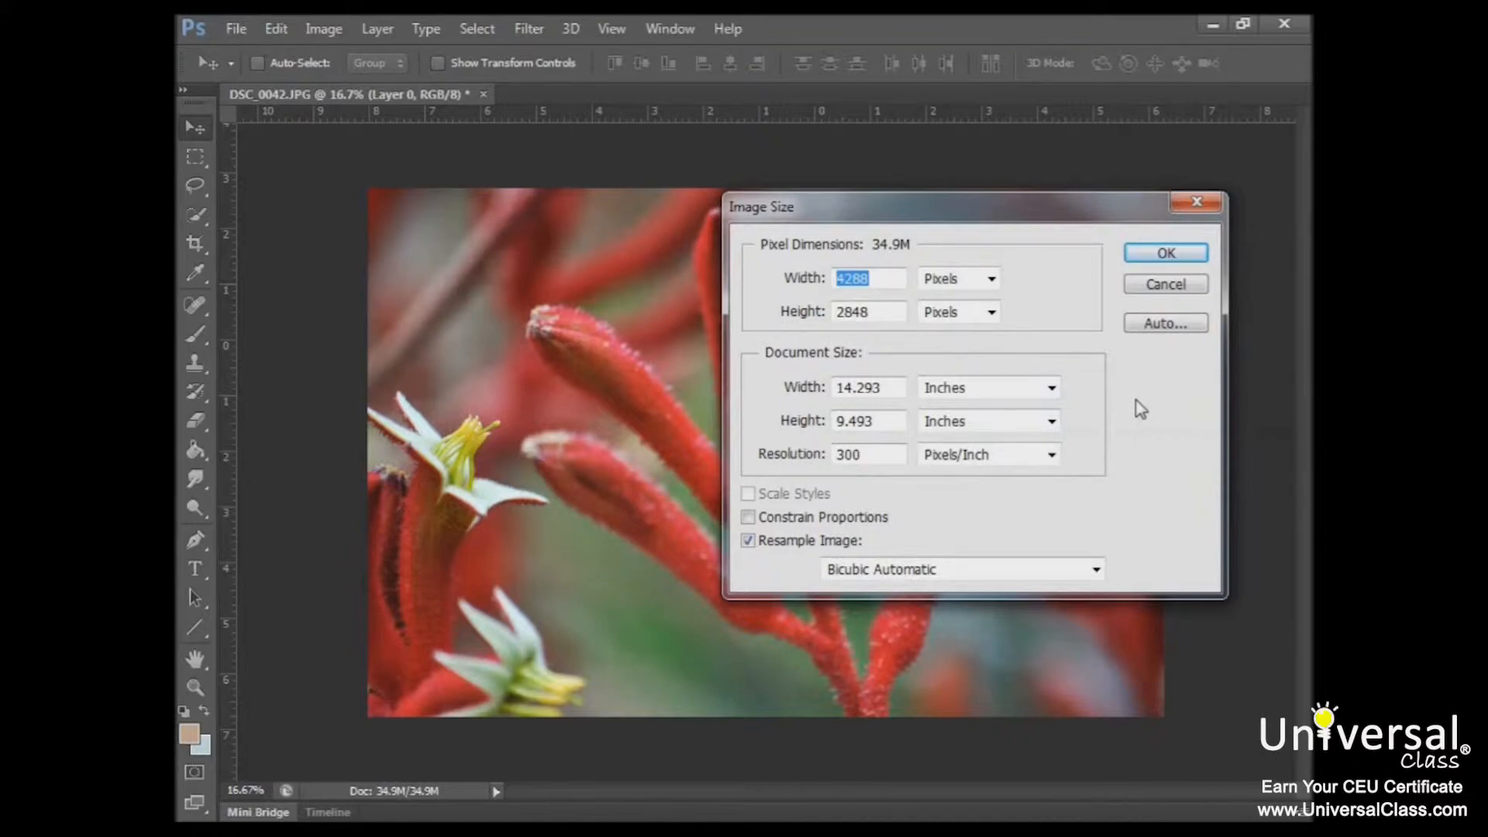
click(992, 280)
click(993, 298)
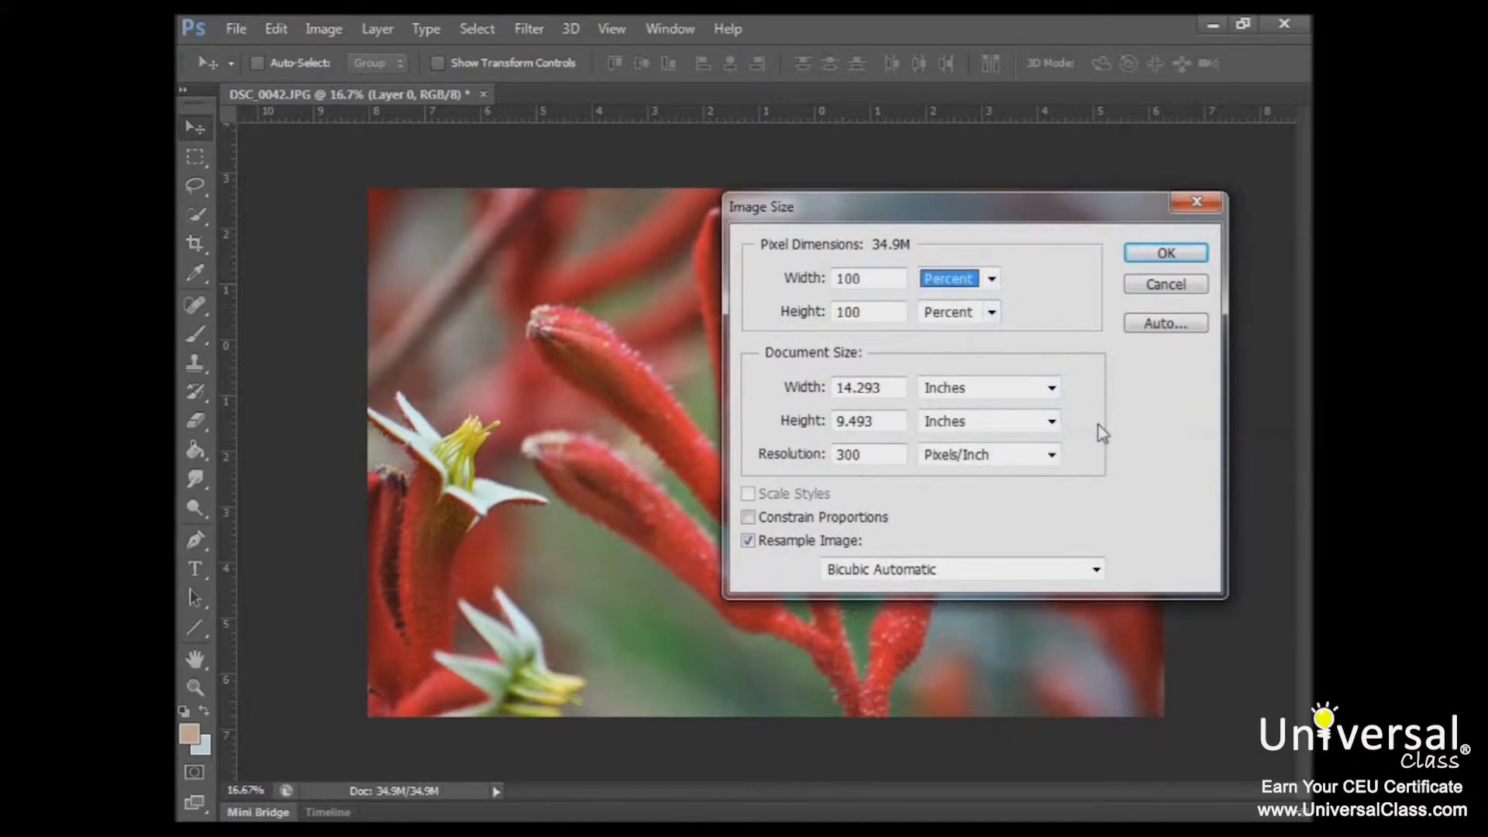
click(1052, 389)
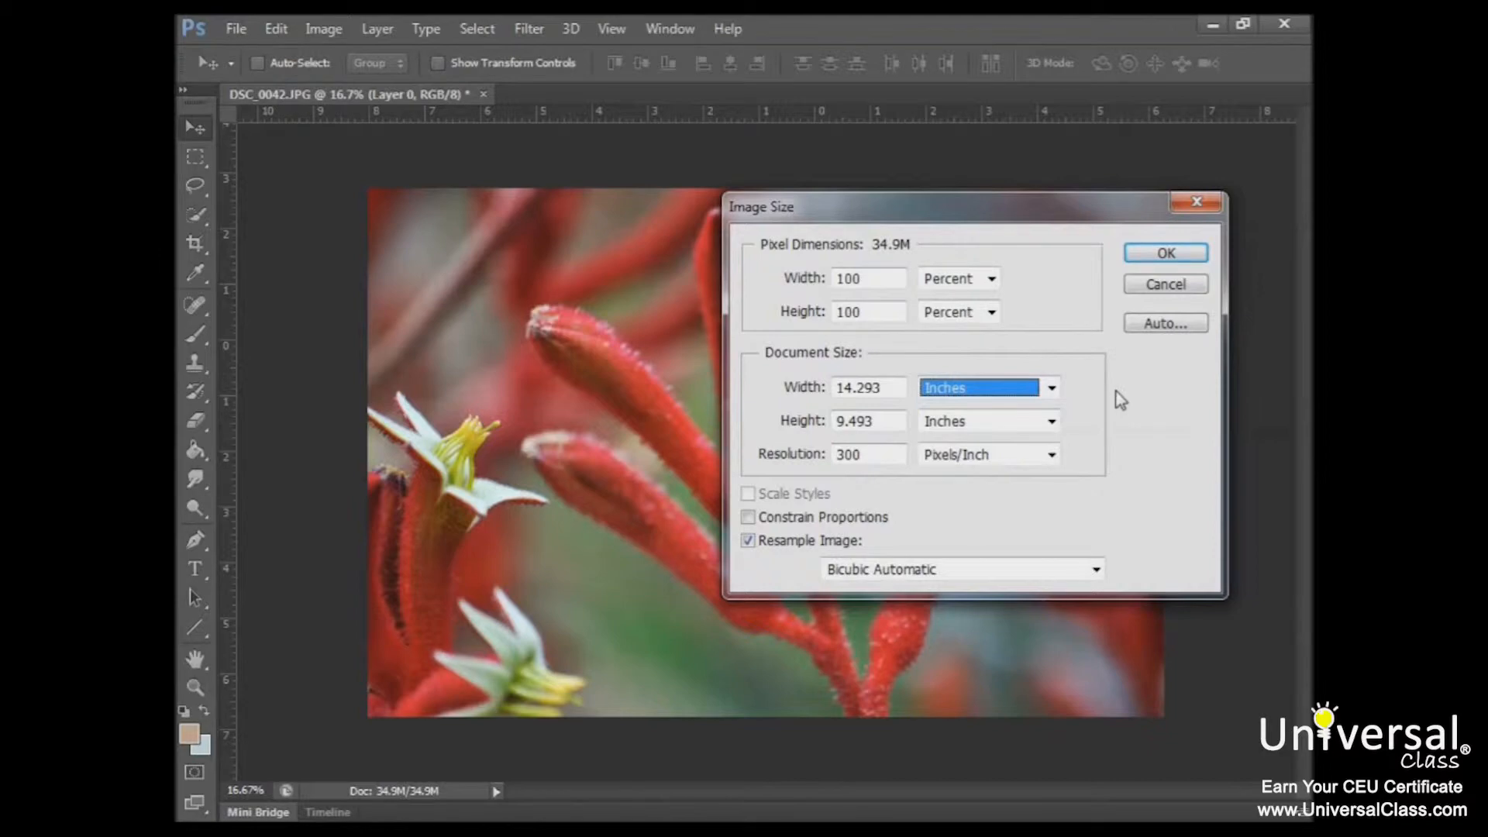
click(1052, 387)
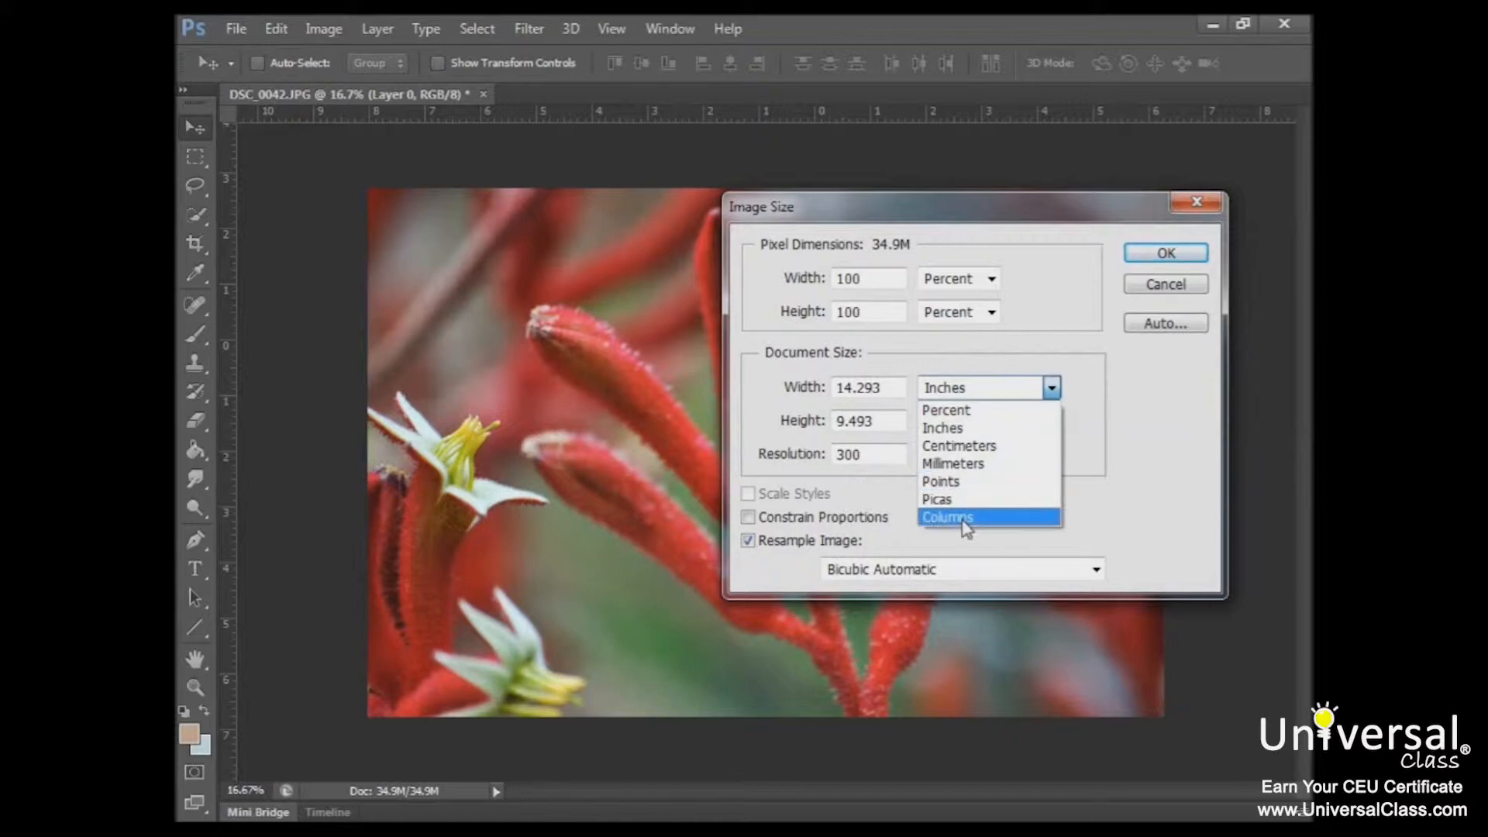
click(1146, 528)
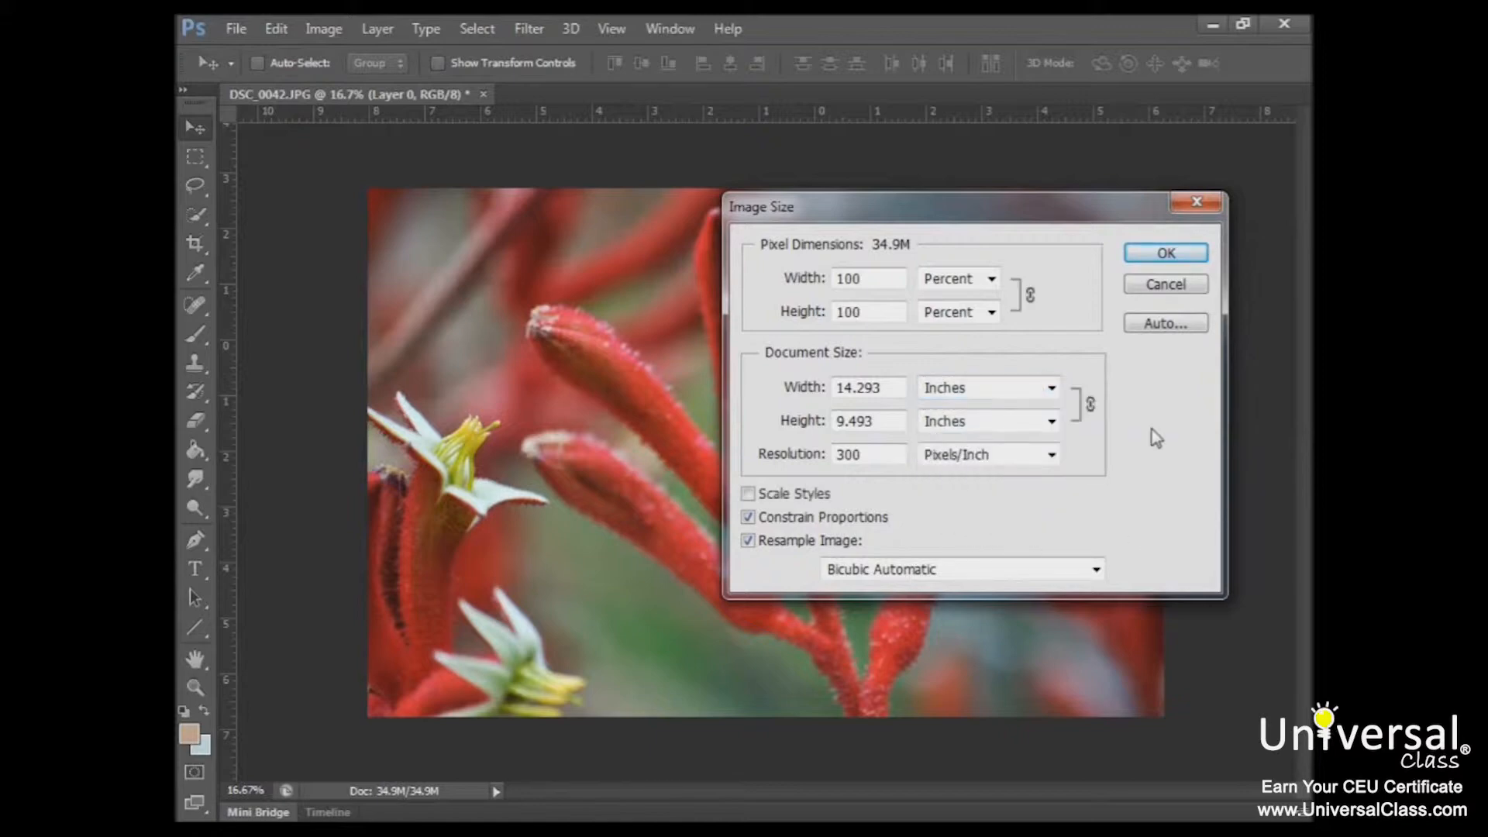
Step: Switch the pixel dimensions back to pixels and resize the image to a width of 600 pixels with its proportions constrained
click(991, 279)
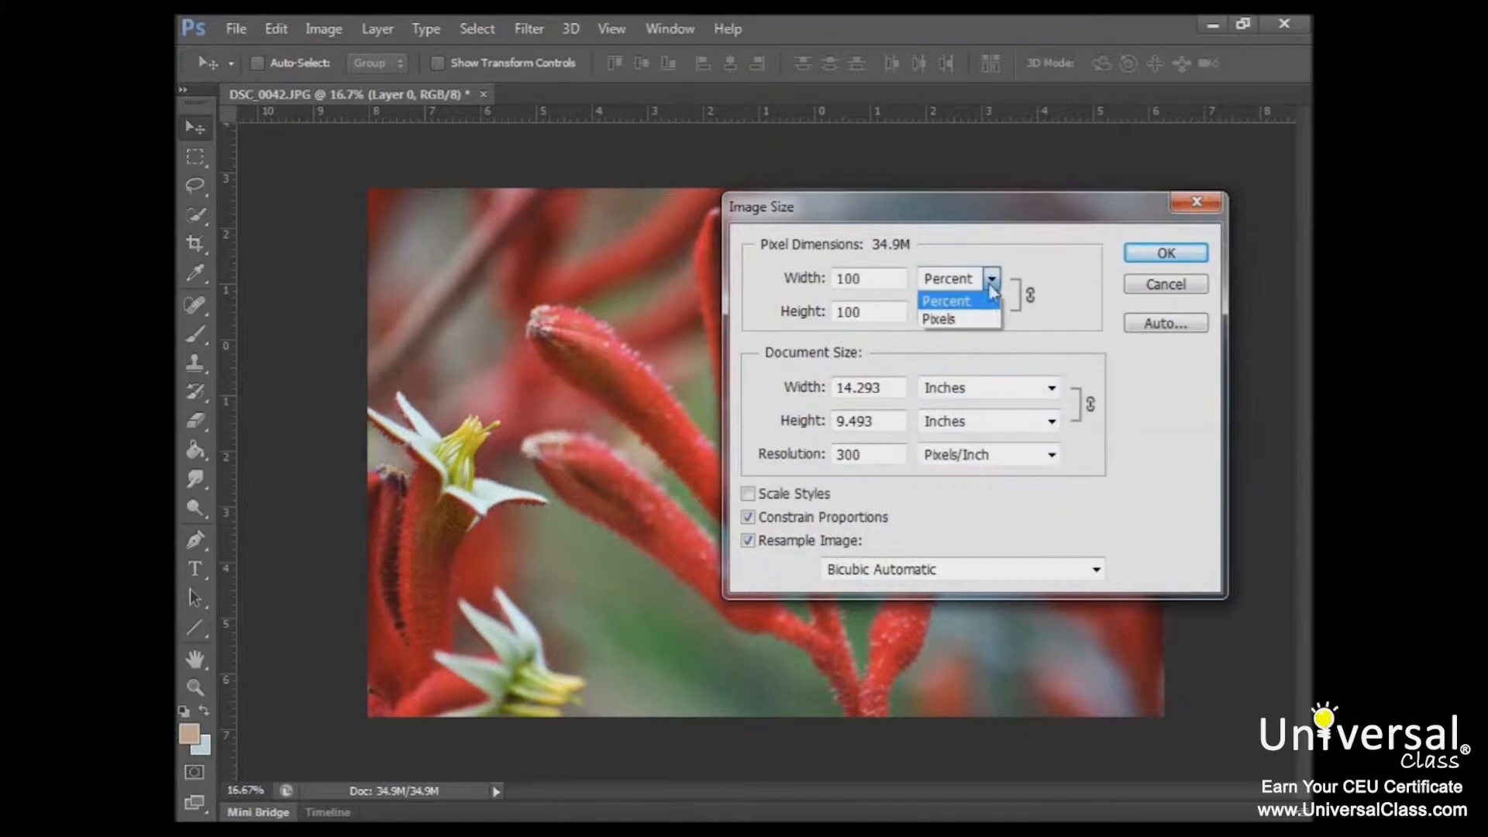
click(978, 319)
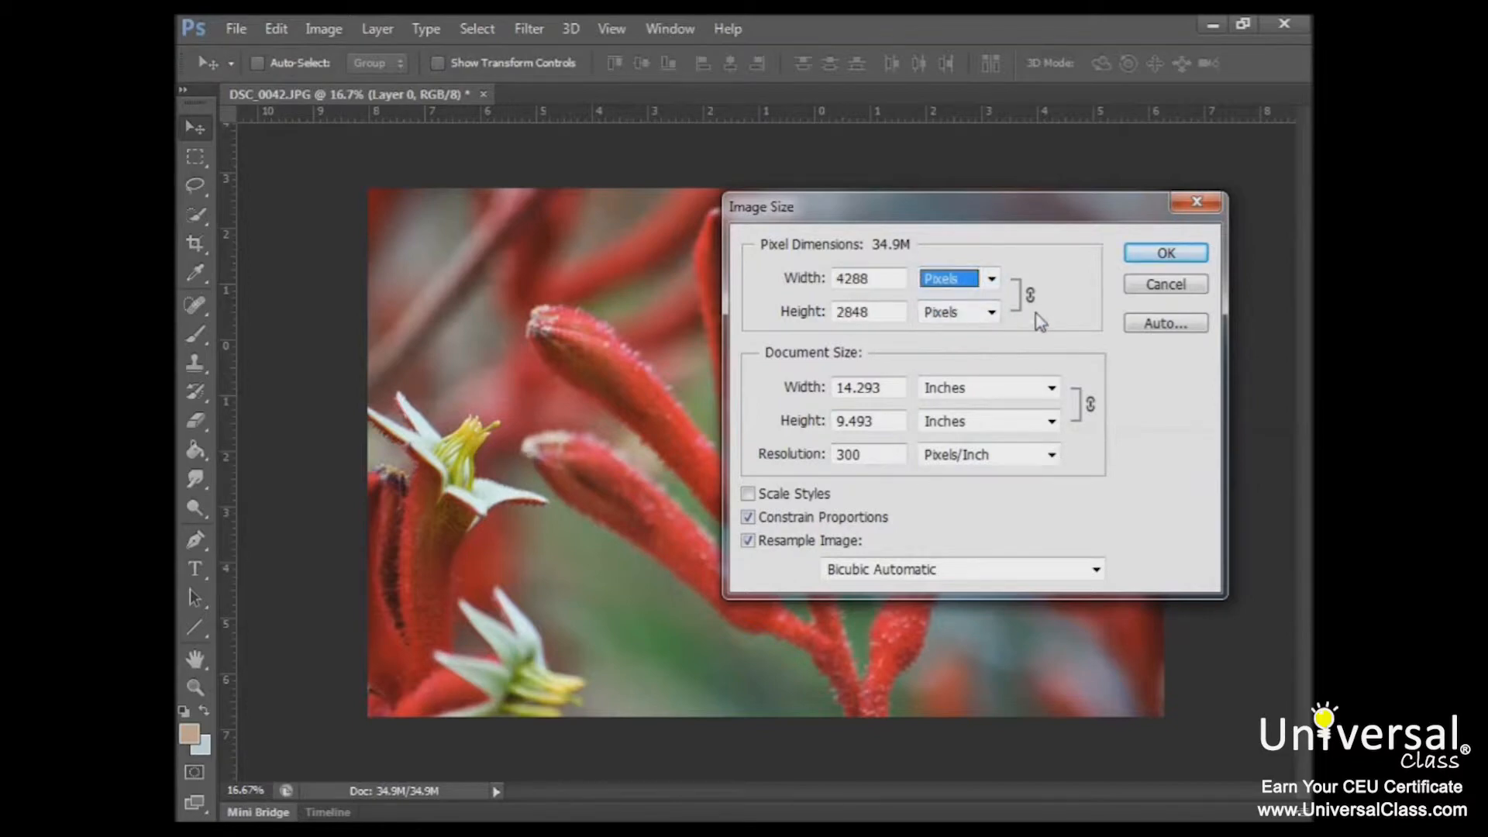
drag(875, 278, 759, 284)
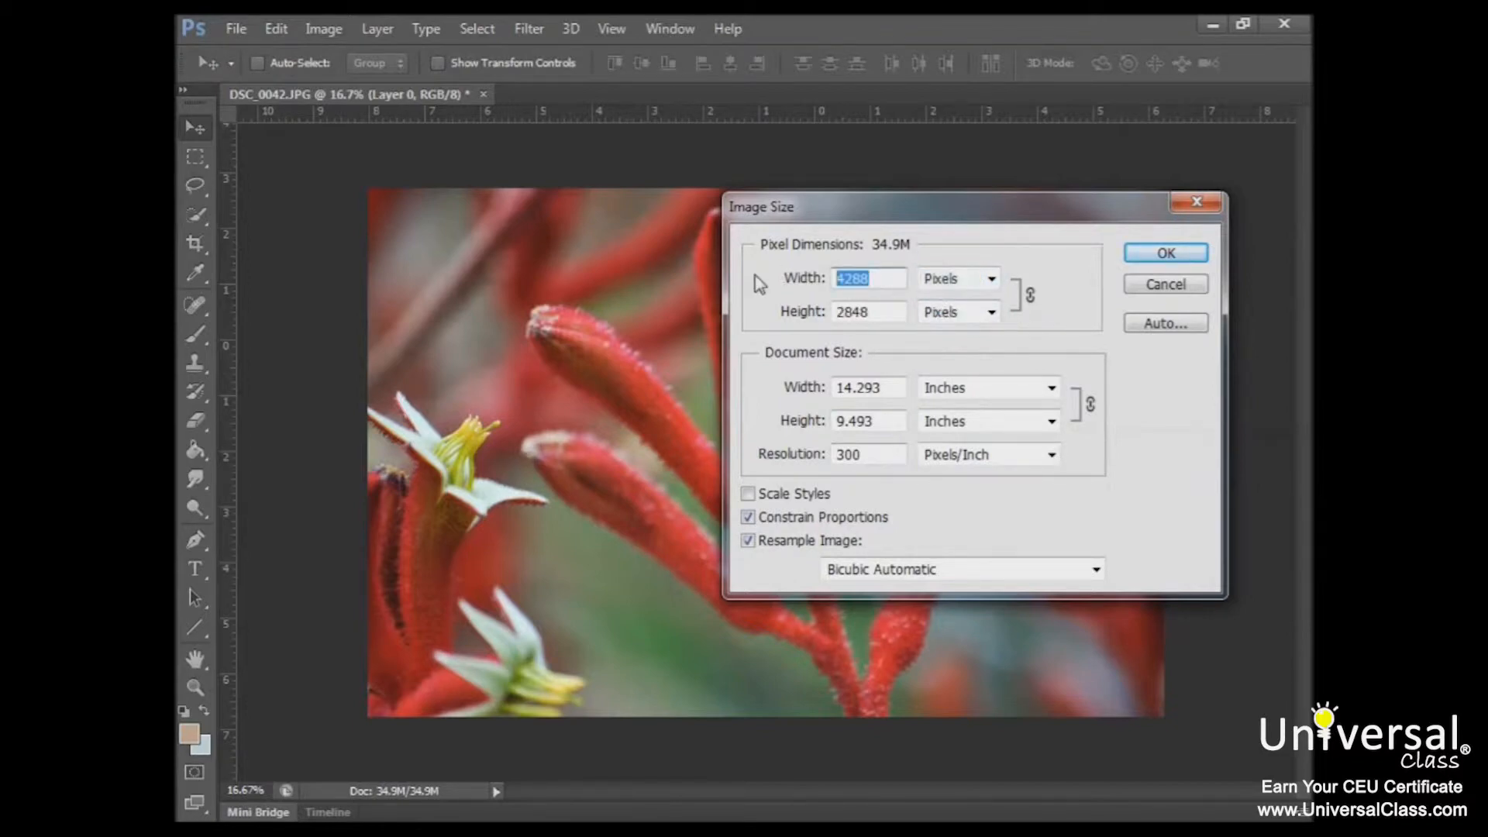
text(600)
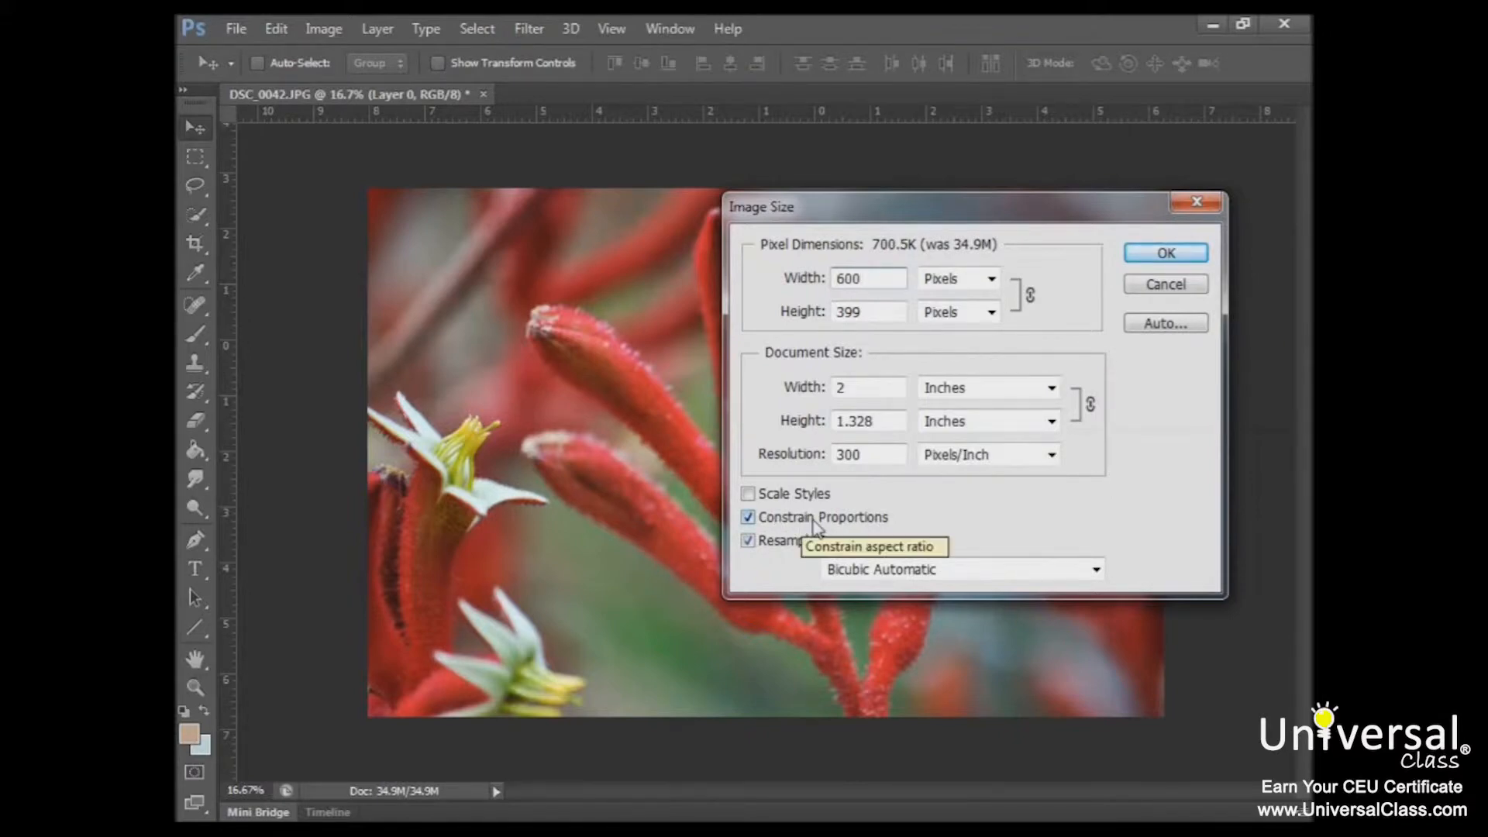
click(1192, 262)
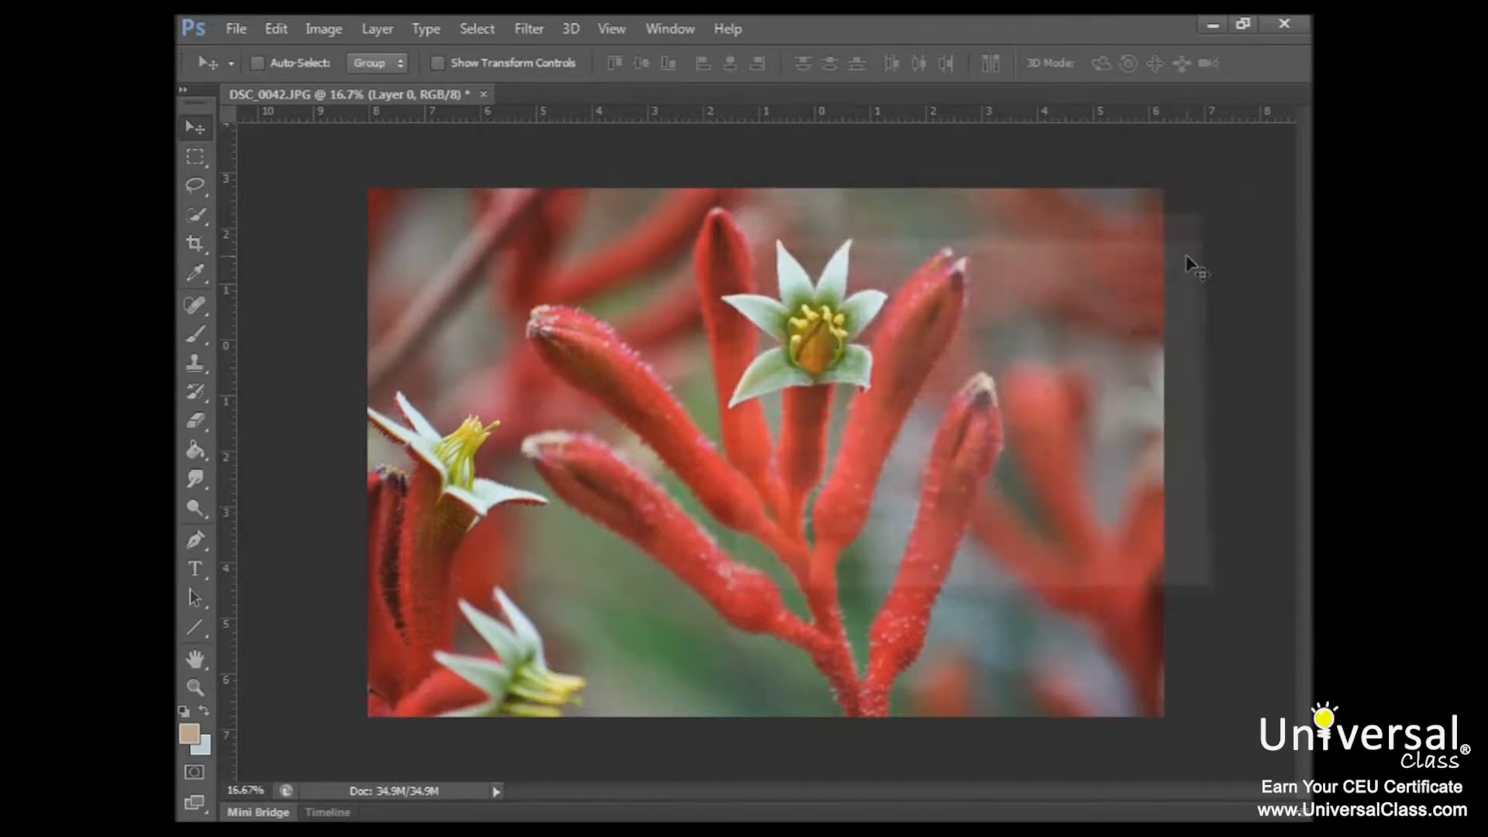
Step: Reopen the Image Size settings for the resized image, enable Scale Styles, and uncover the flower behind the dialog
click(194, 688)
drag(790, 473, 790, 473)
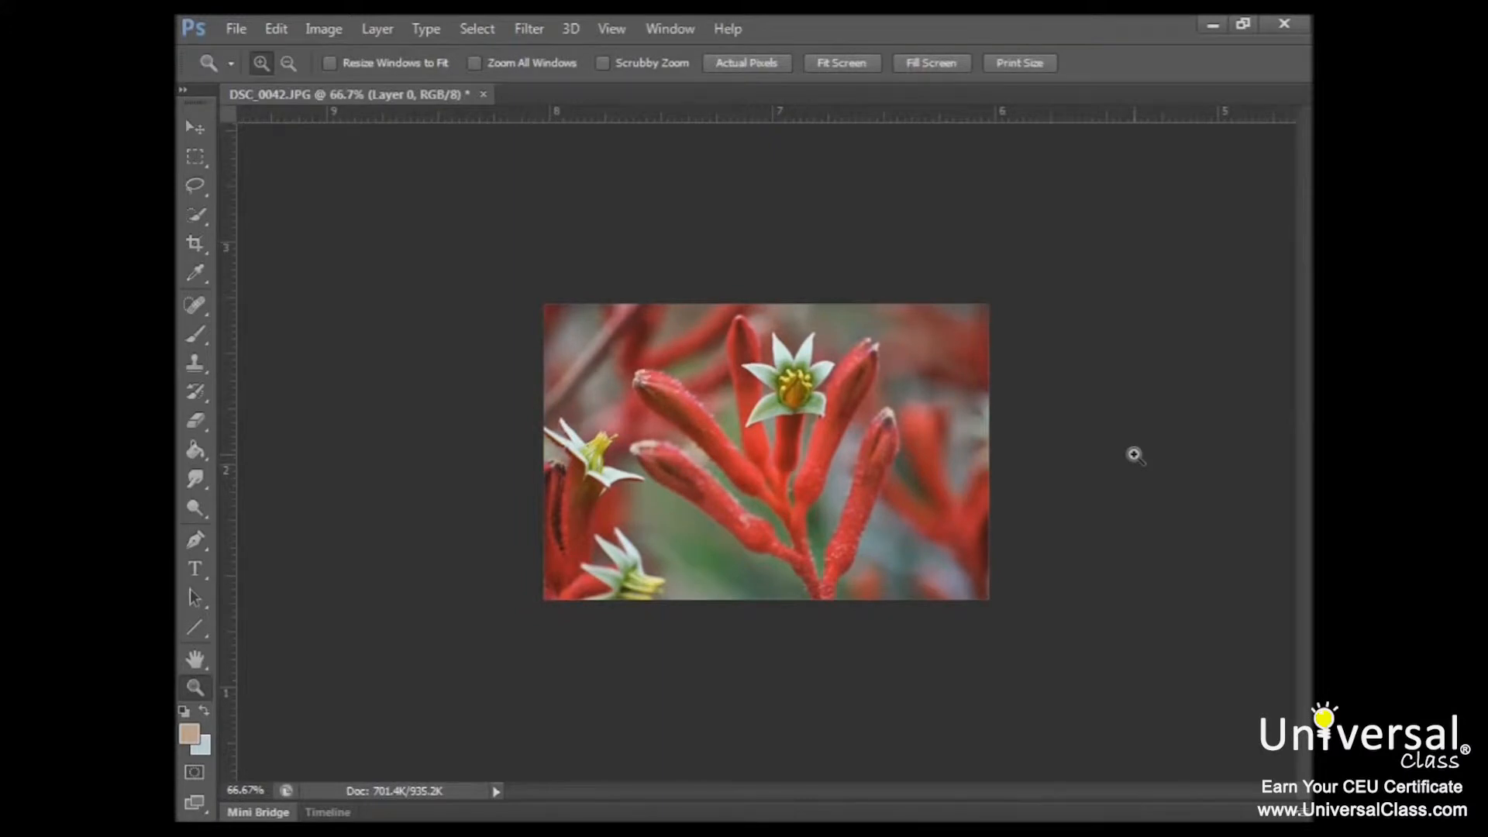
click(323, 31)
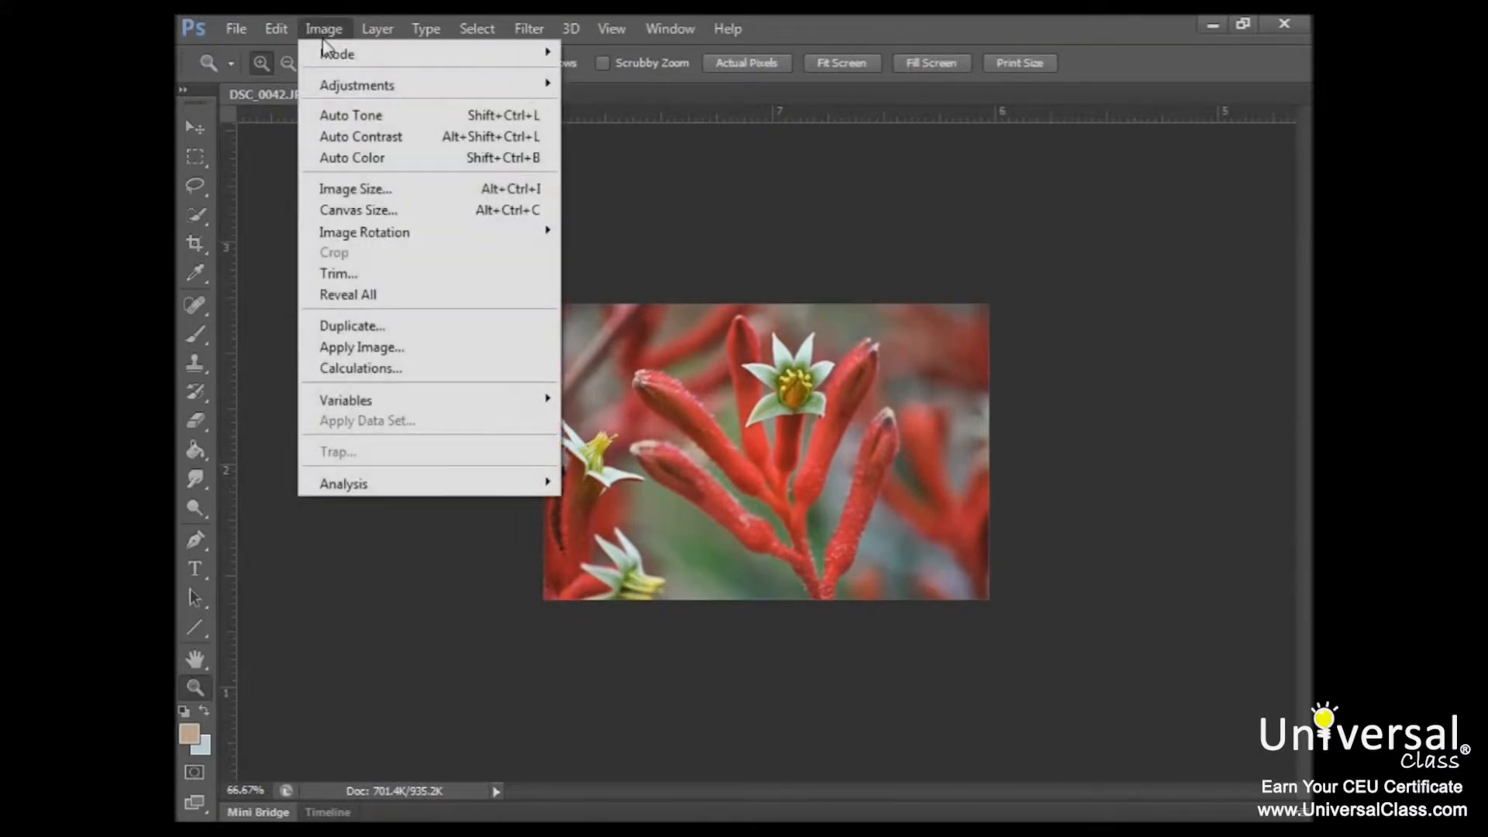
click(366, 188)
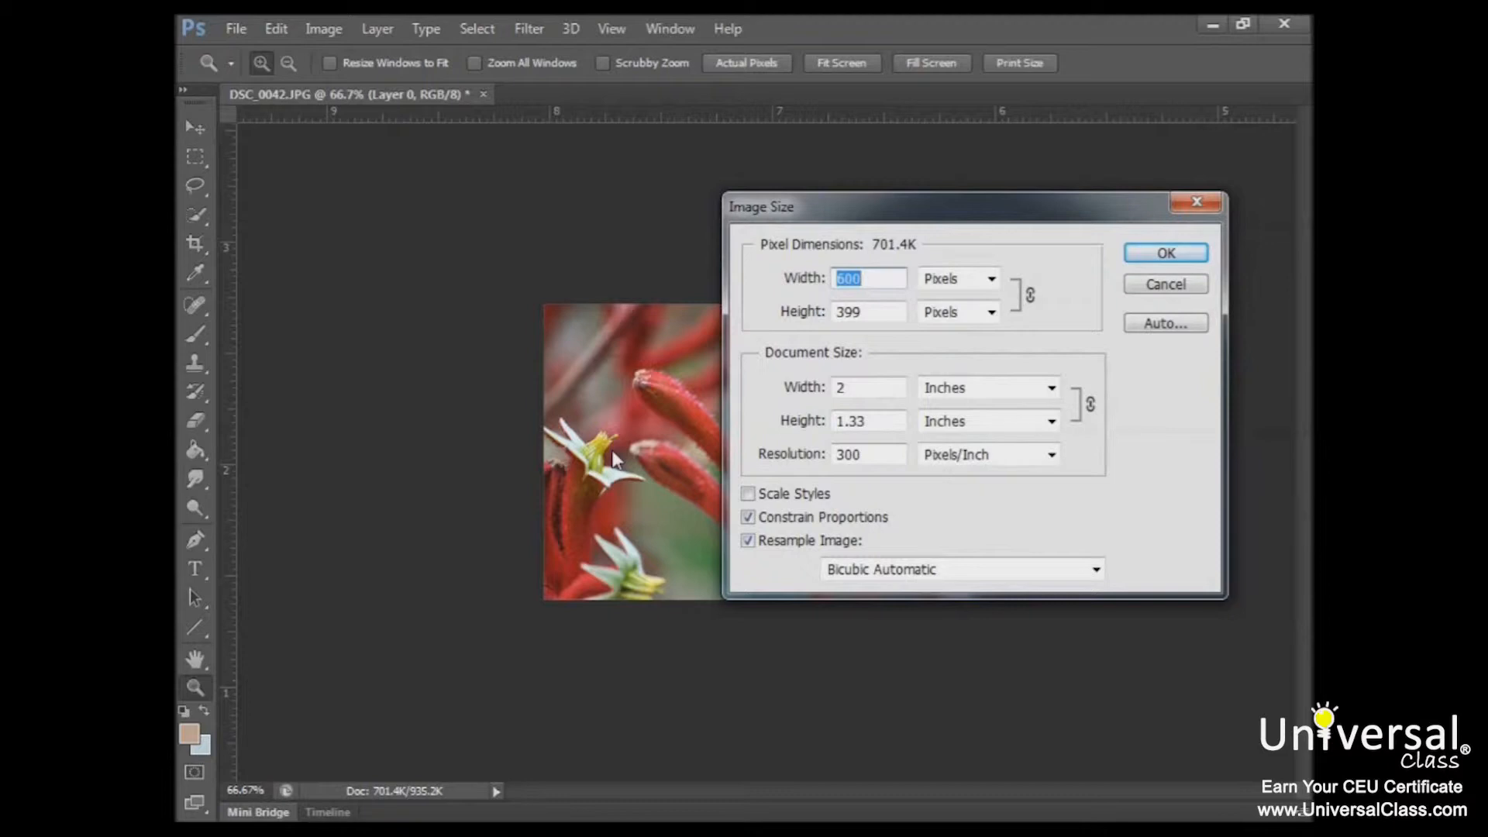
click(749, 497)
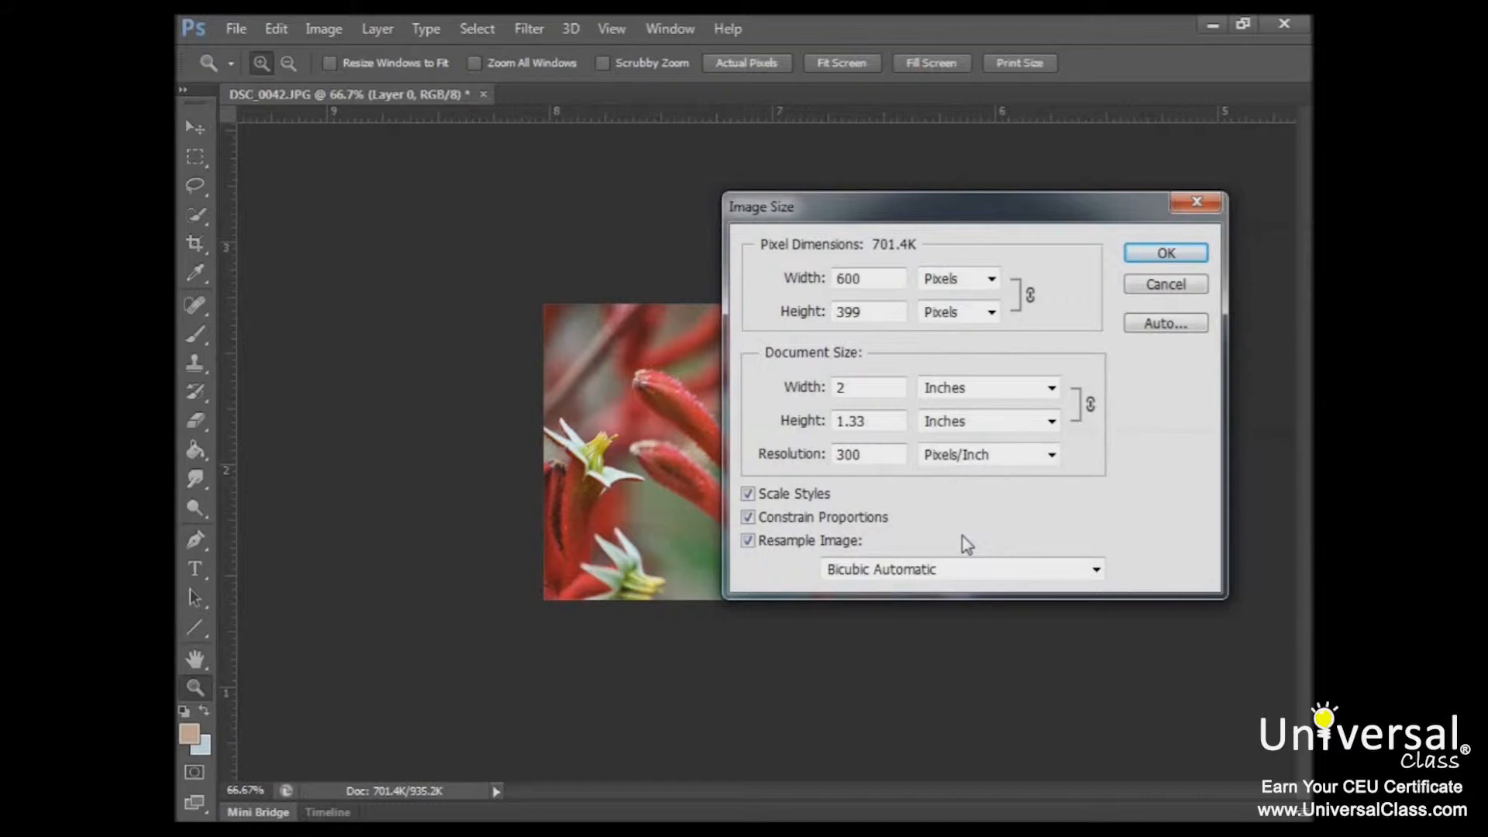
drag(820, 218, 293, 157)
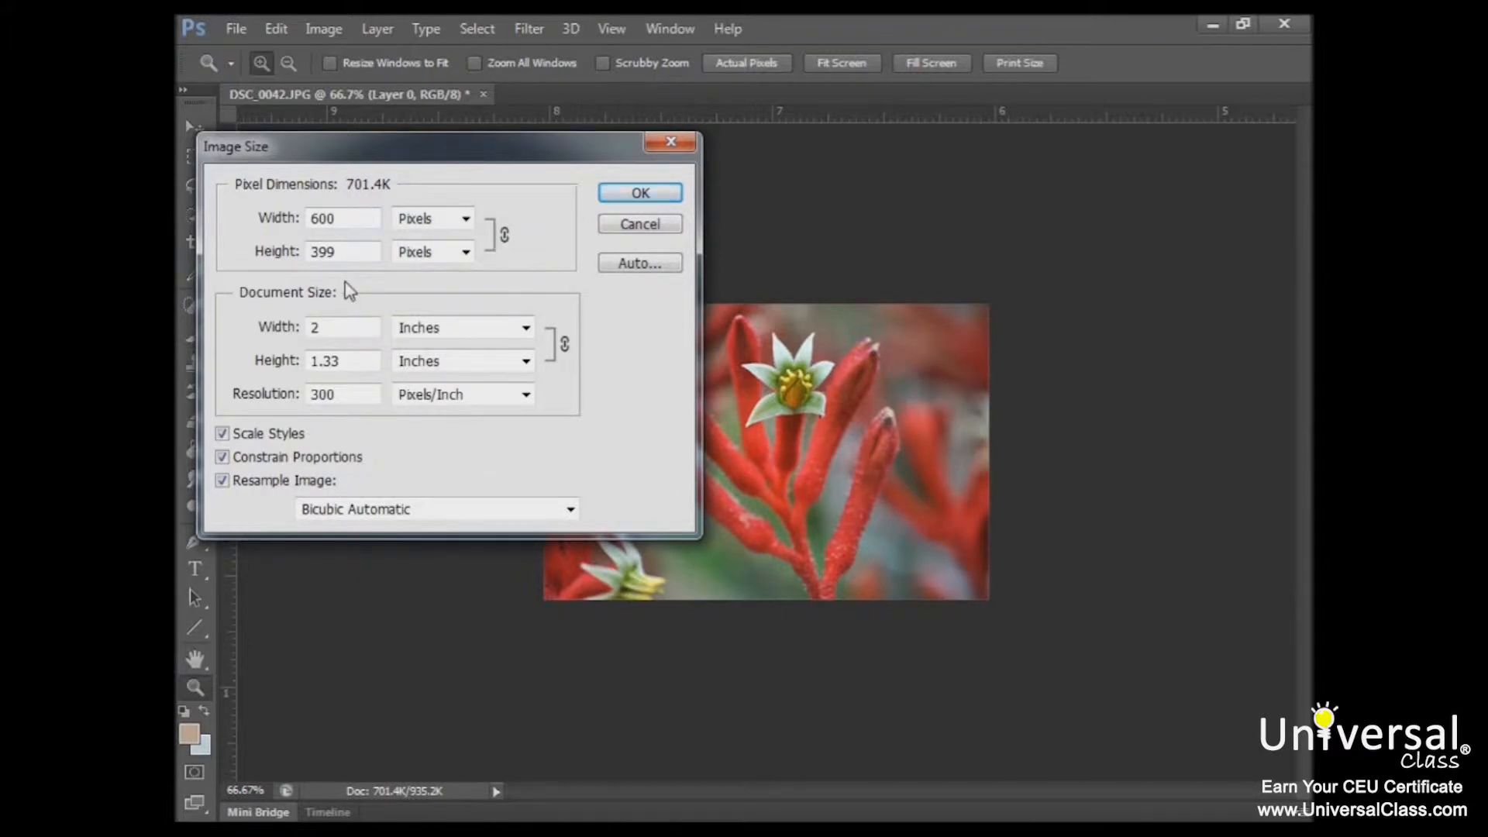
Step: Try resizing the image to a width of 200 pixels with Constrain Proportions turned off
click(222, 458)
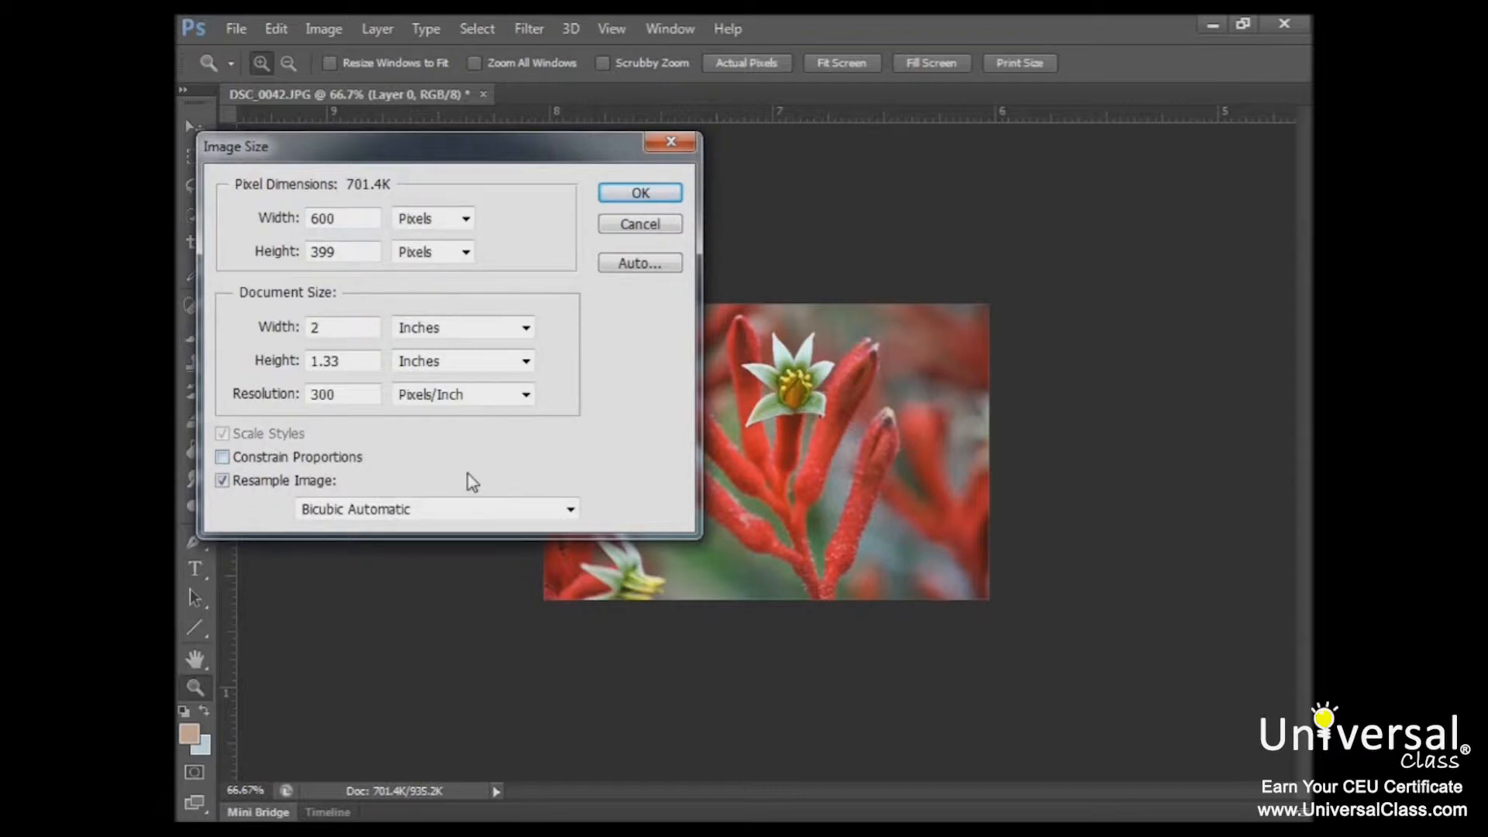
drag(337, 219, 265, 228)
text(200)
drag(336, 220, 316, 263)
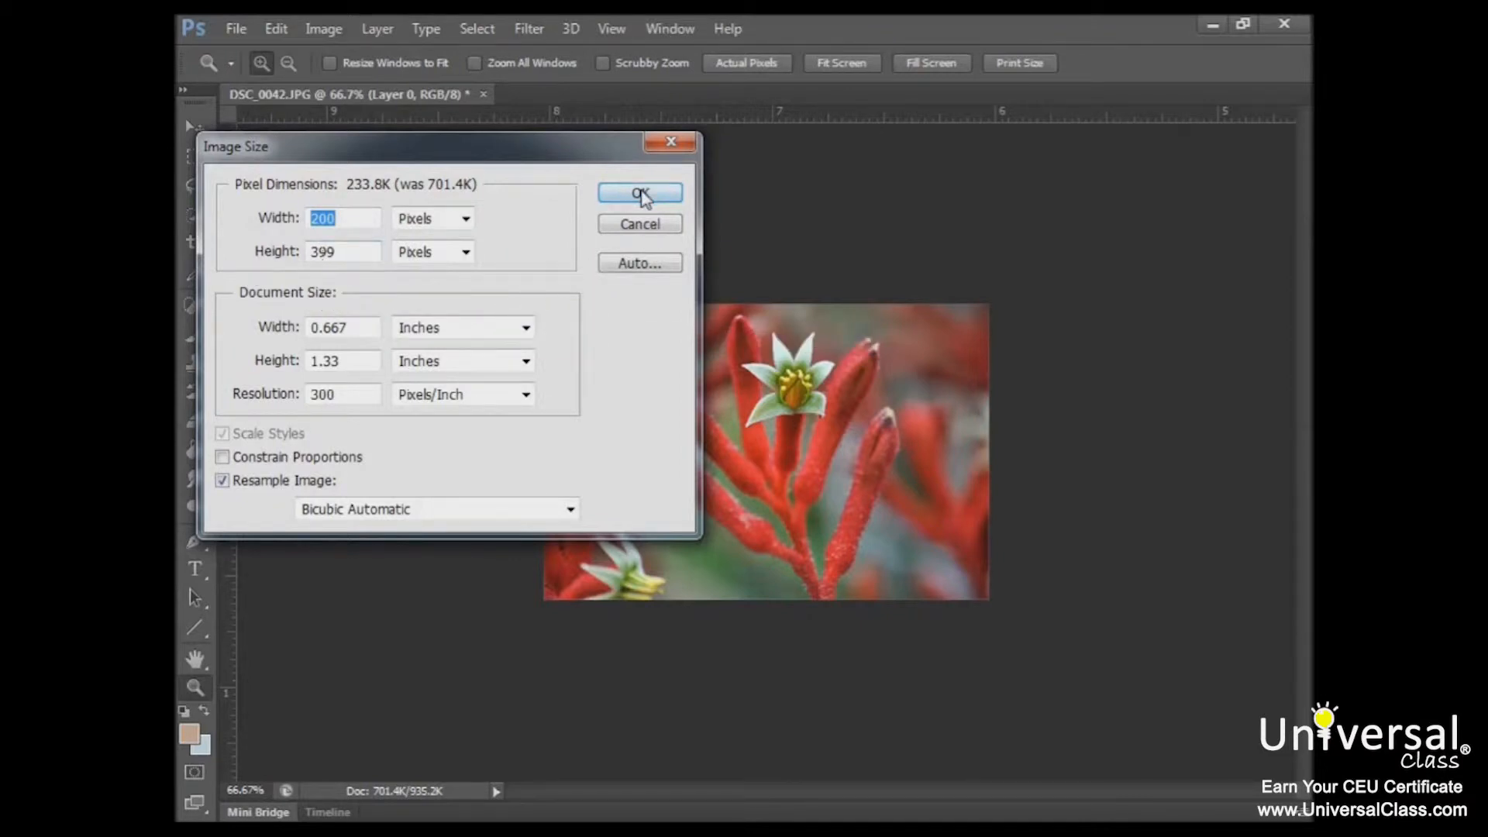
click(641, 195)
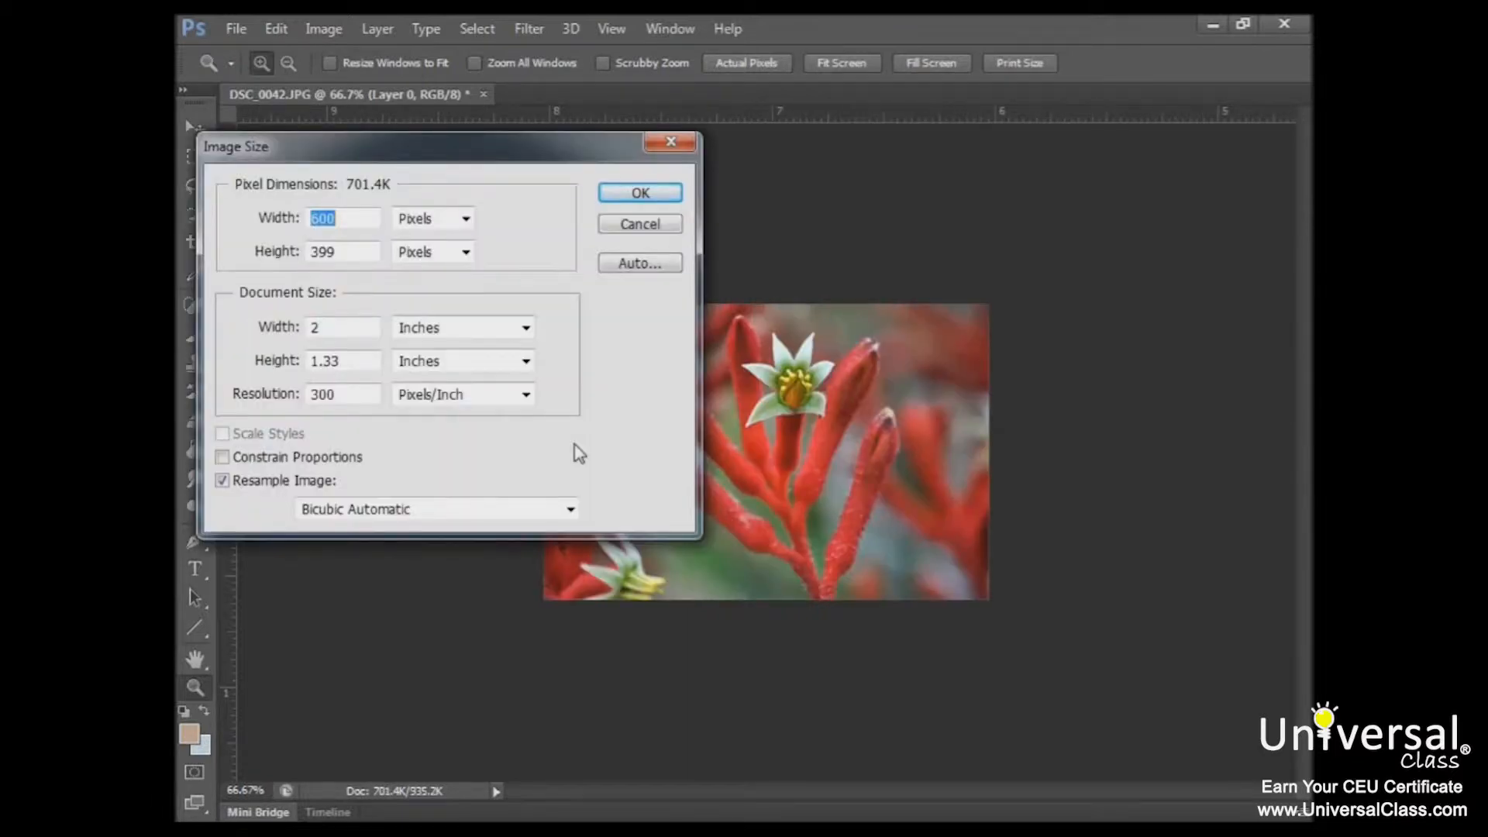
Step: Toggle Resample Image off and back on, and examine the available interpolation methods
click(223, 482)
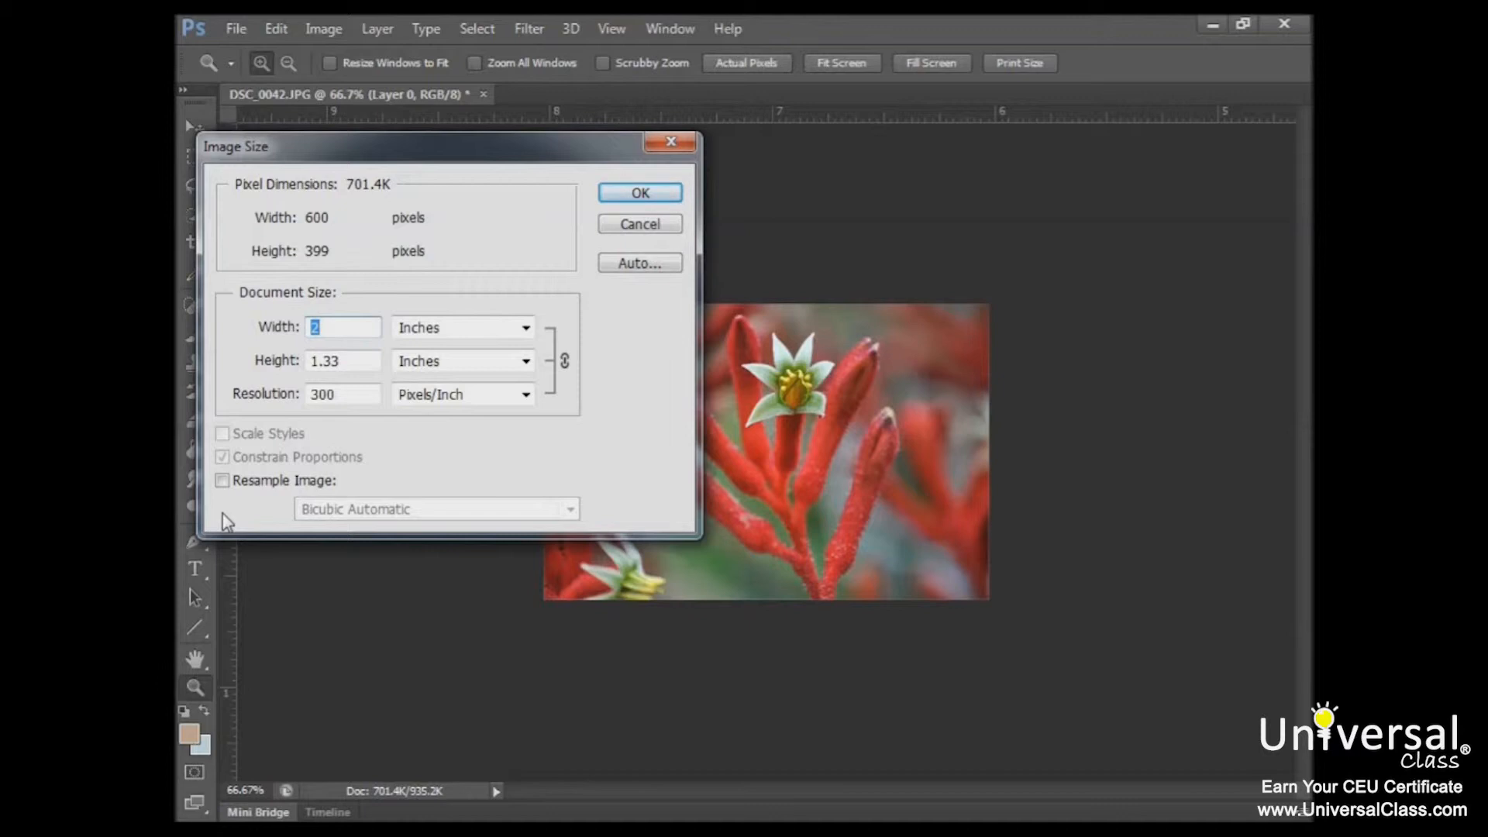
click(223, 482)
click(222, 482)
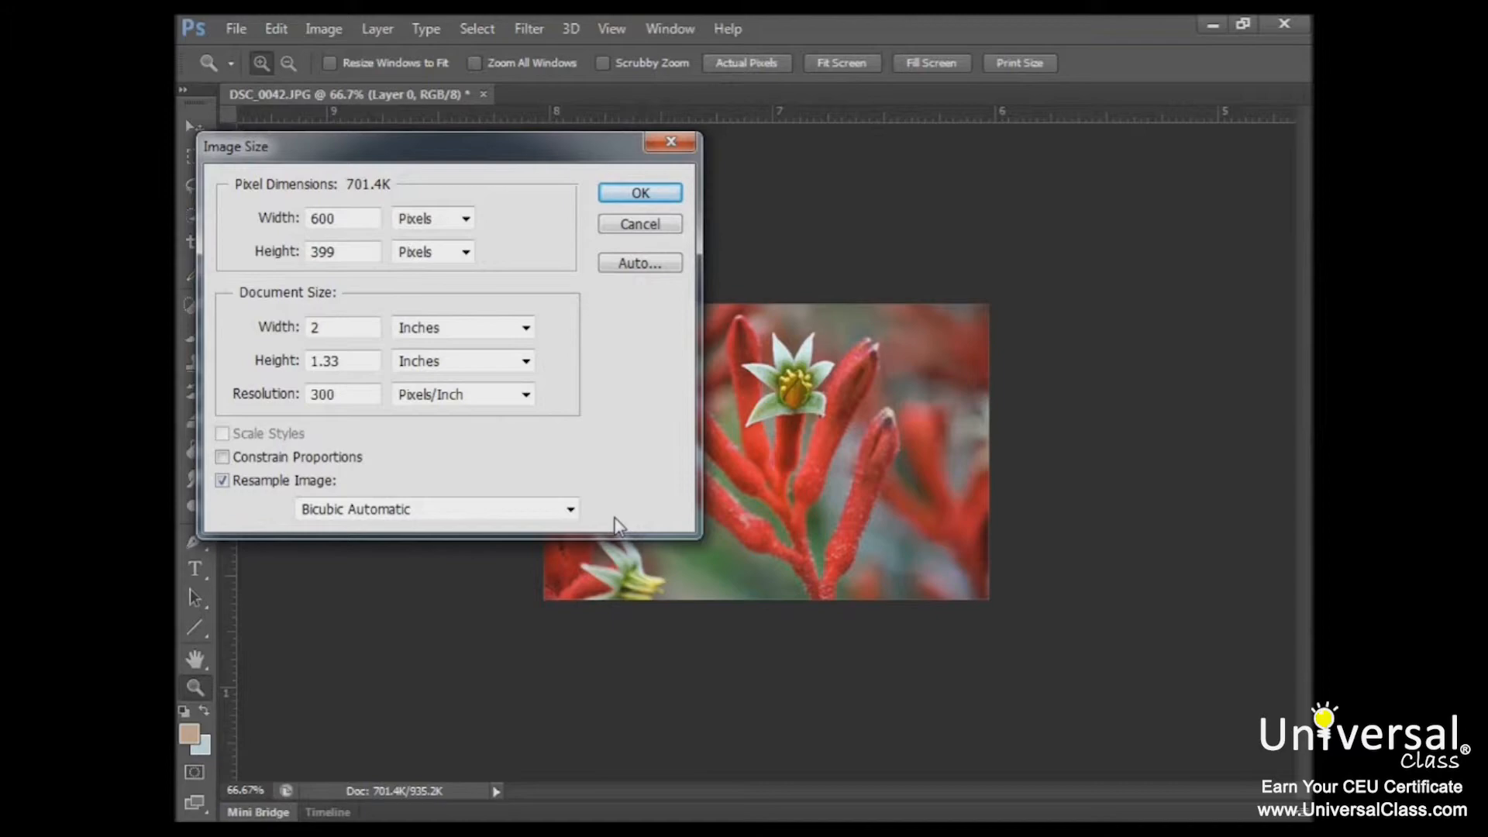
click(570, 511)
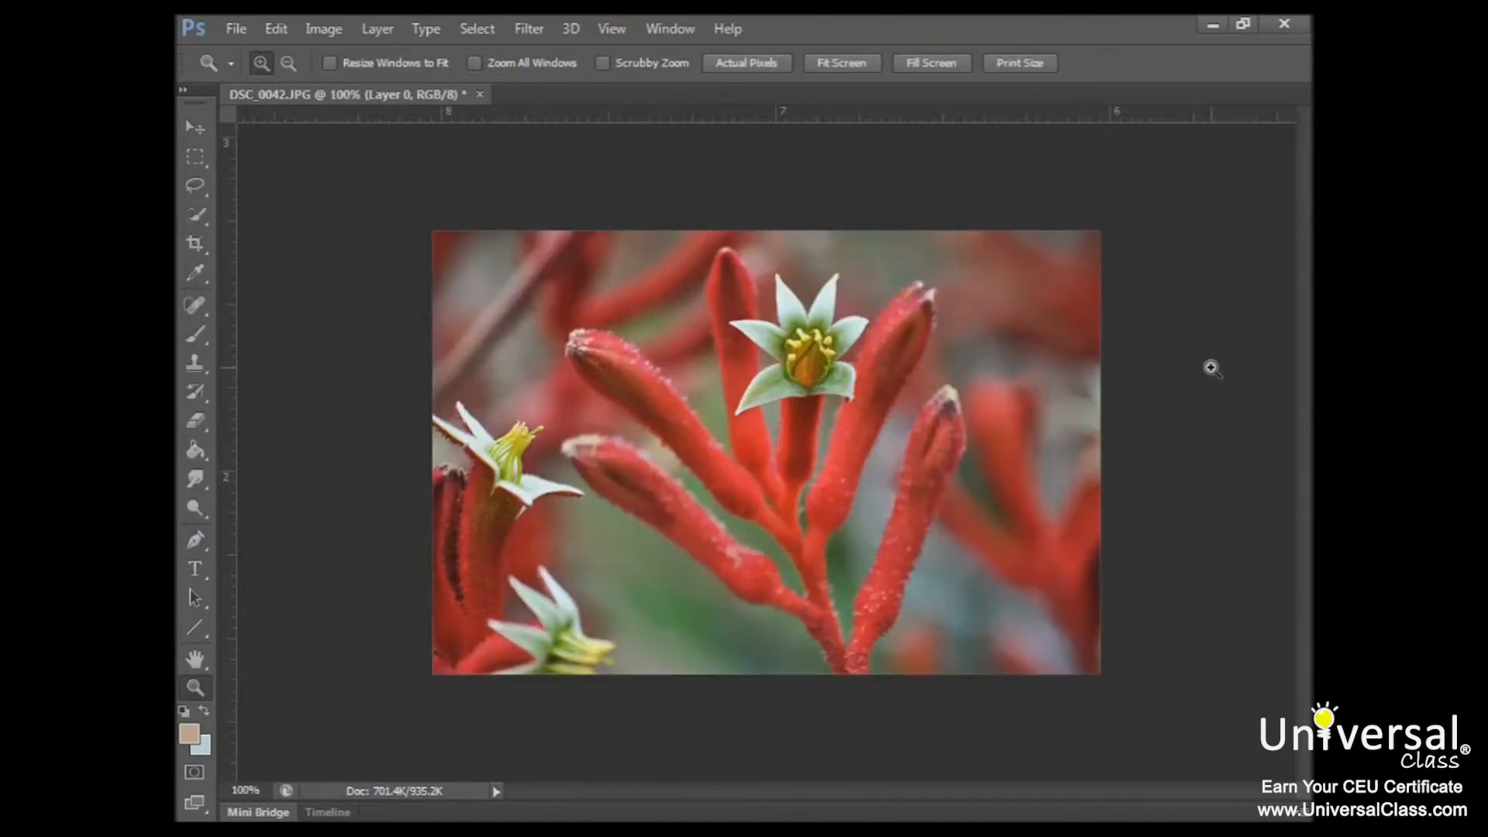
Step: Start a crop of the flower image and pull the crop's left edge inward to about 1.25 in wide at full height
click(190, 244)
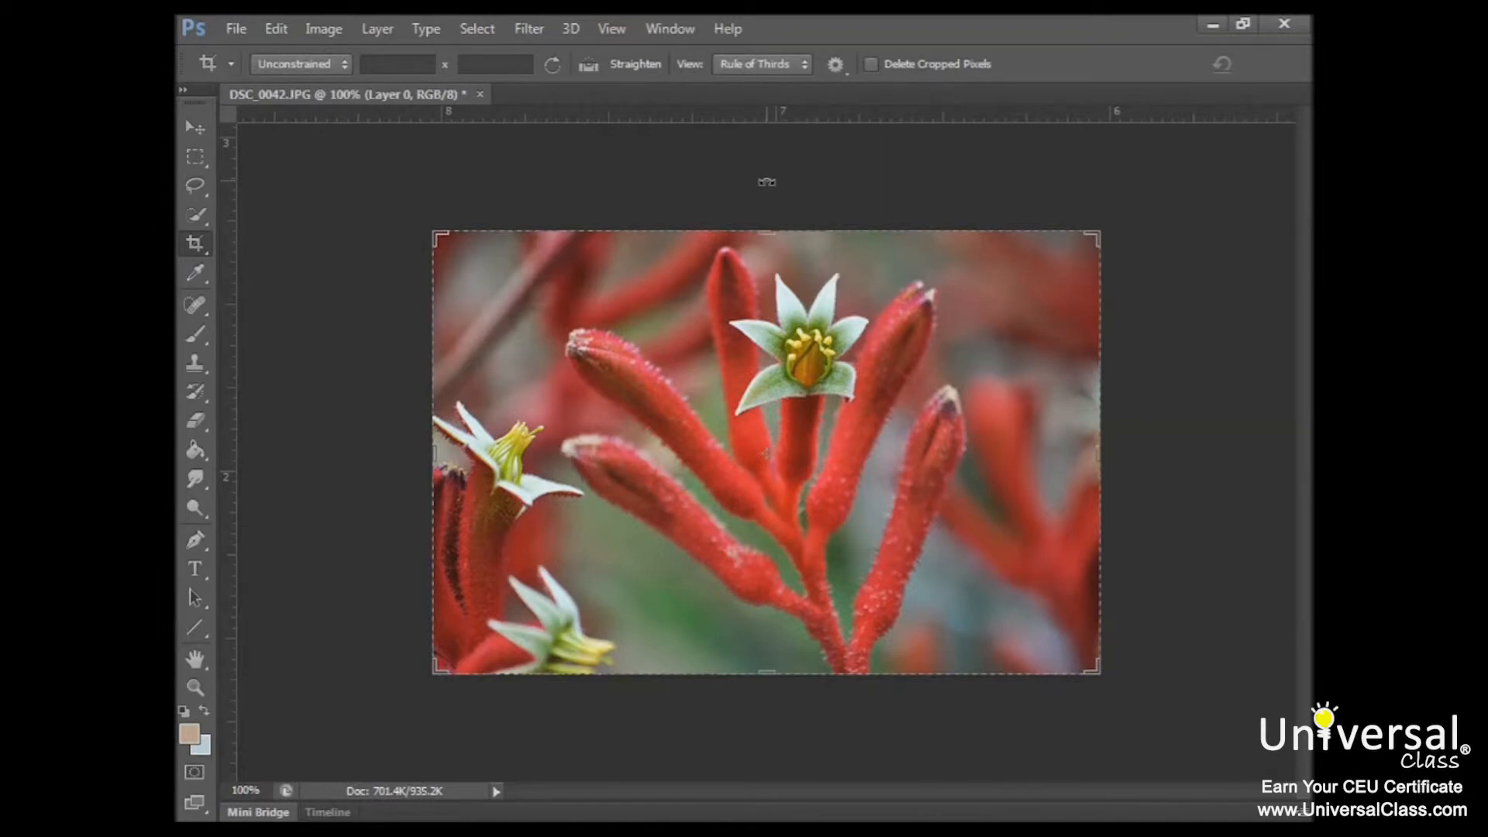
click(698, 361)
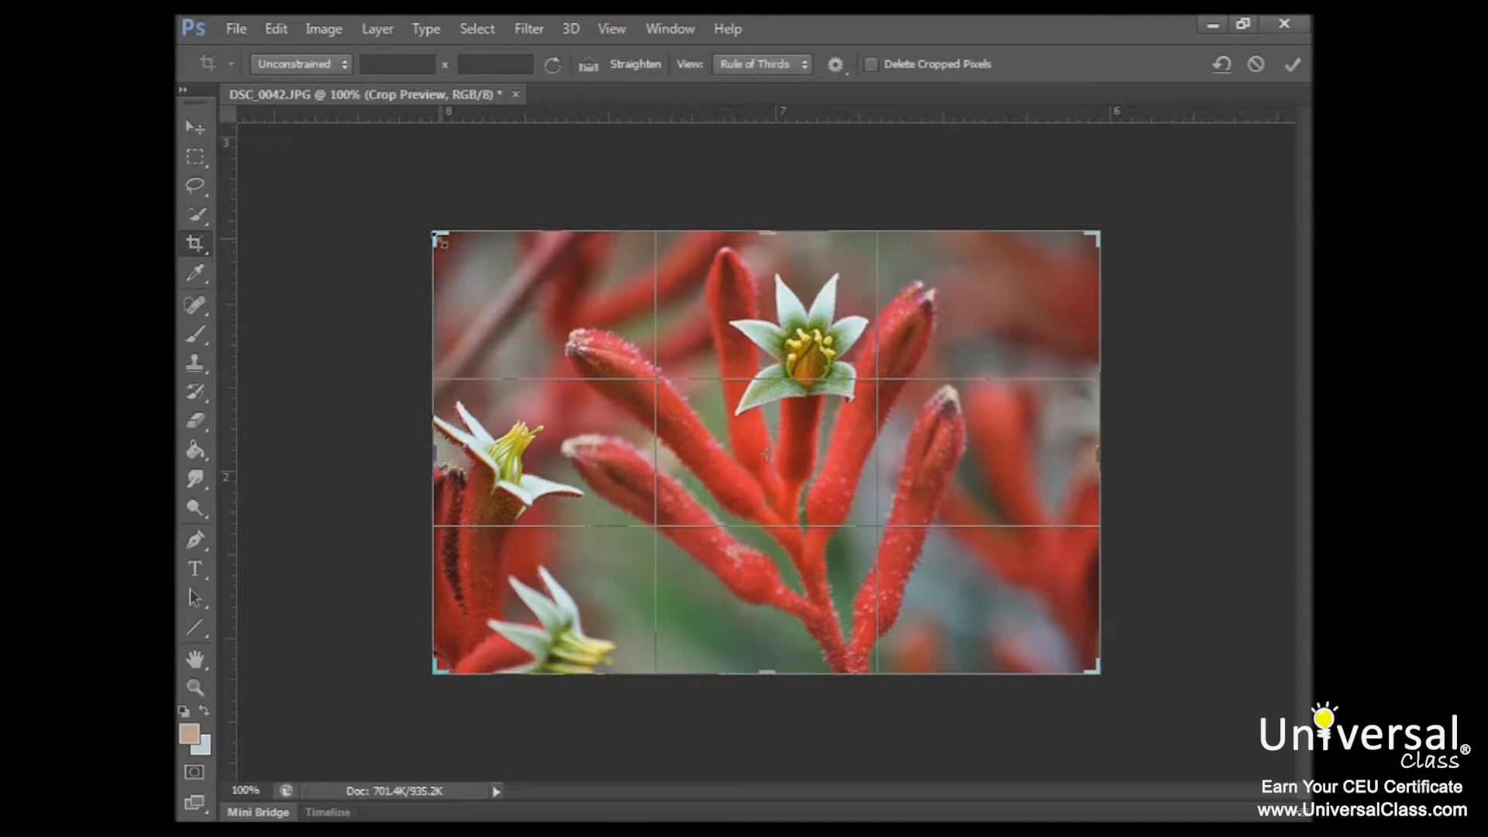
drag(441, 242, 498, 240)
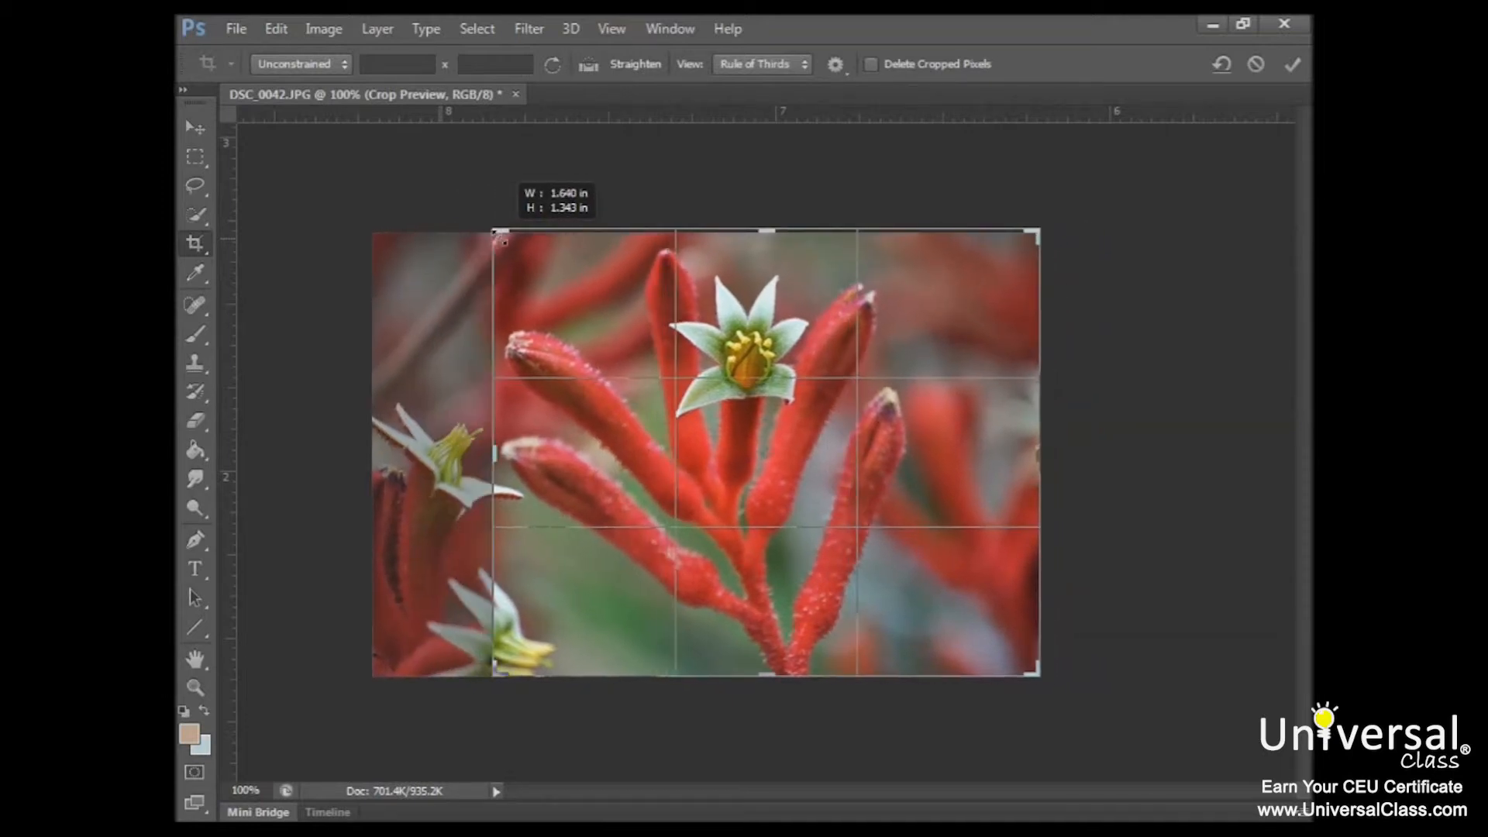
drag(502, 241, 568, 243)
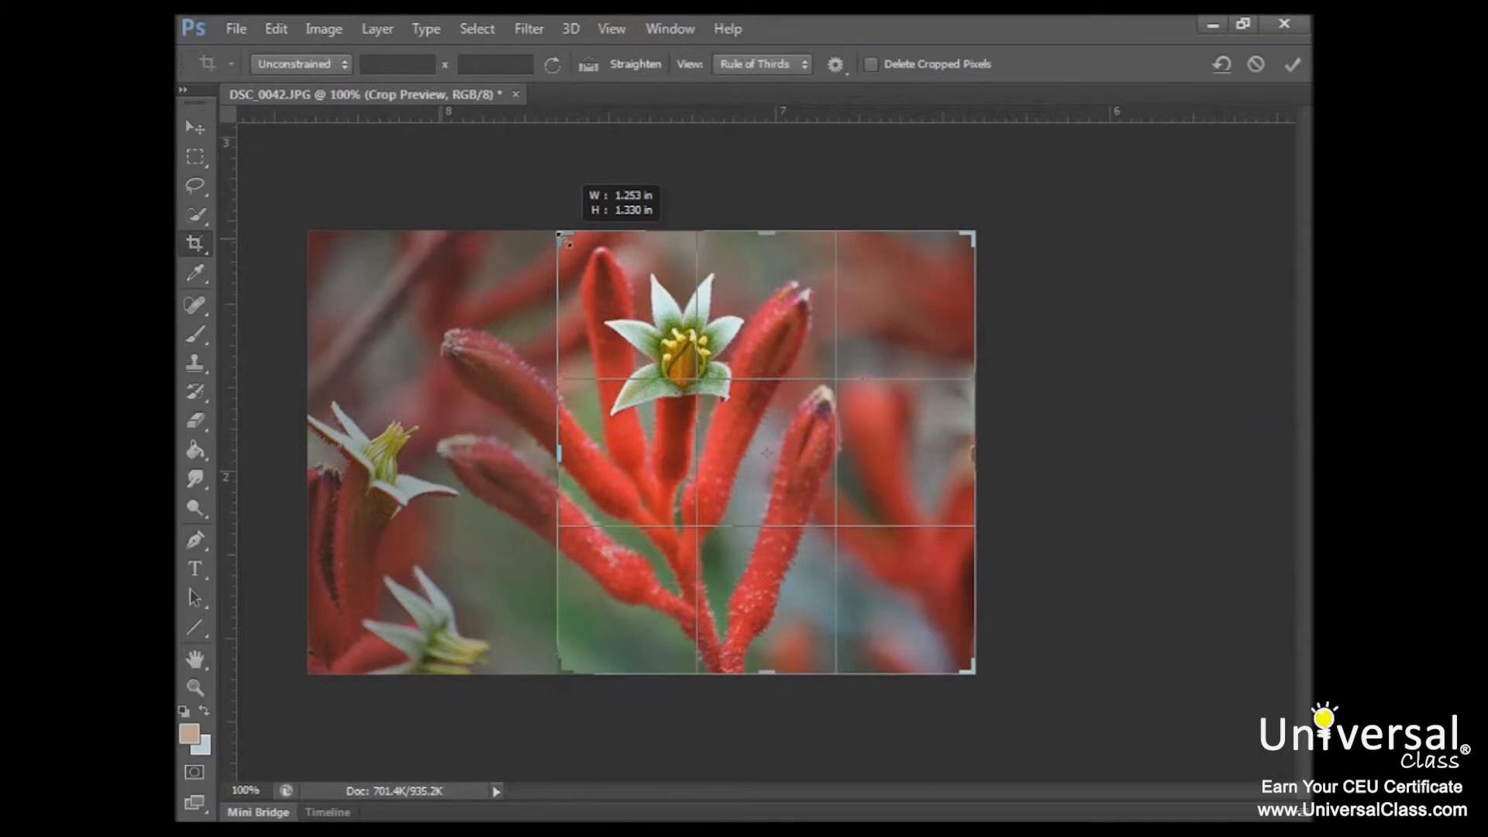
drag(568, 244, 568, 243)
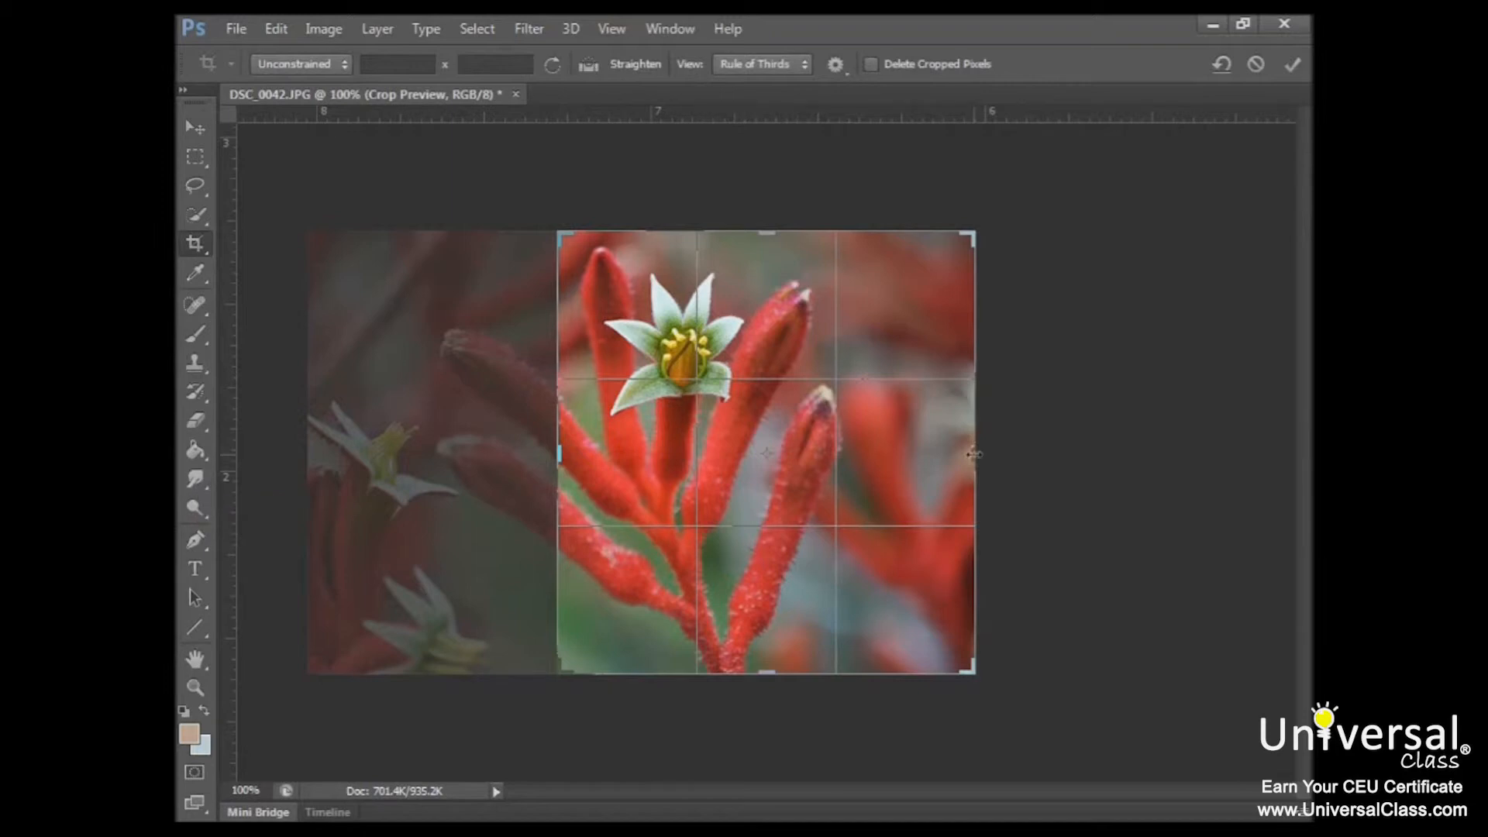
Step: Pull the crop's right edge inward, center the open white flower horizontally in the crop area, and apply the crop
drag(974, 454, 906, 454)
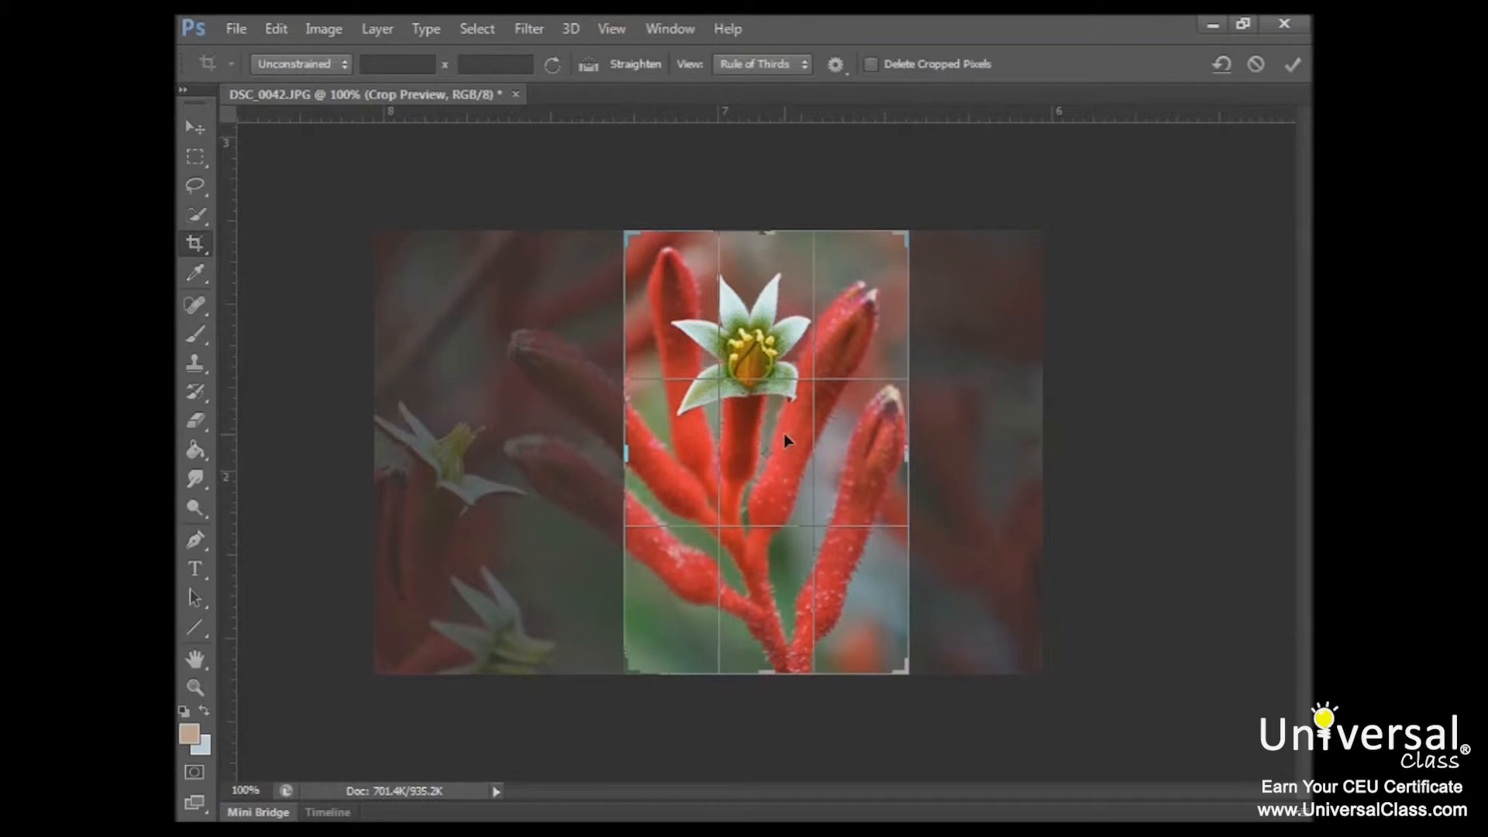
drag(786, 440, 803, 435)
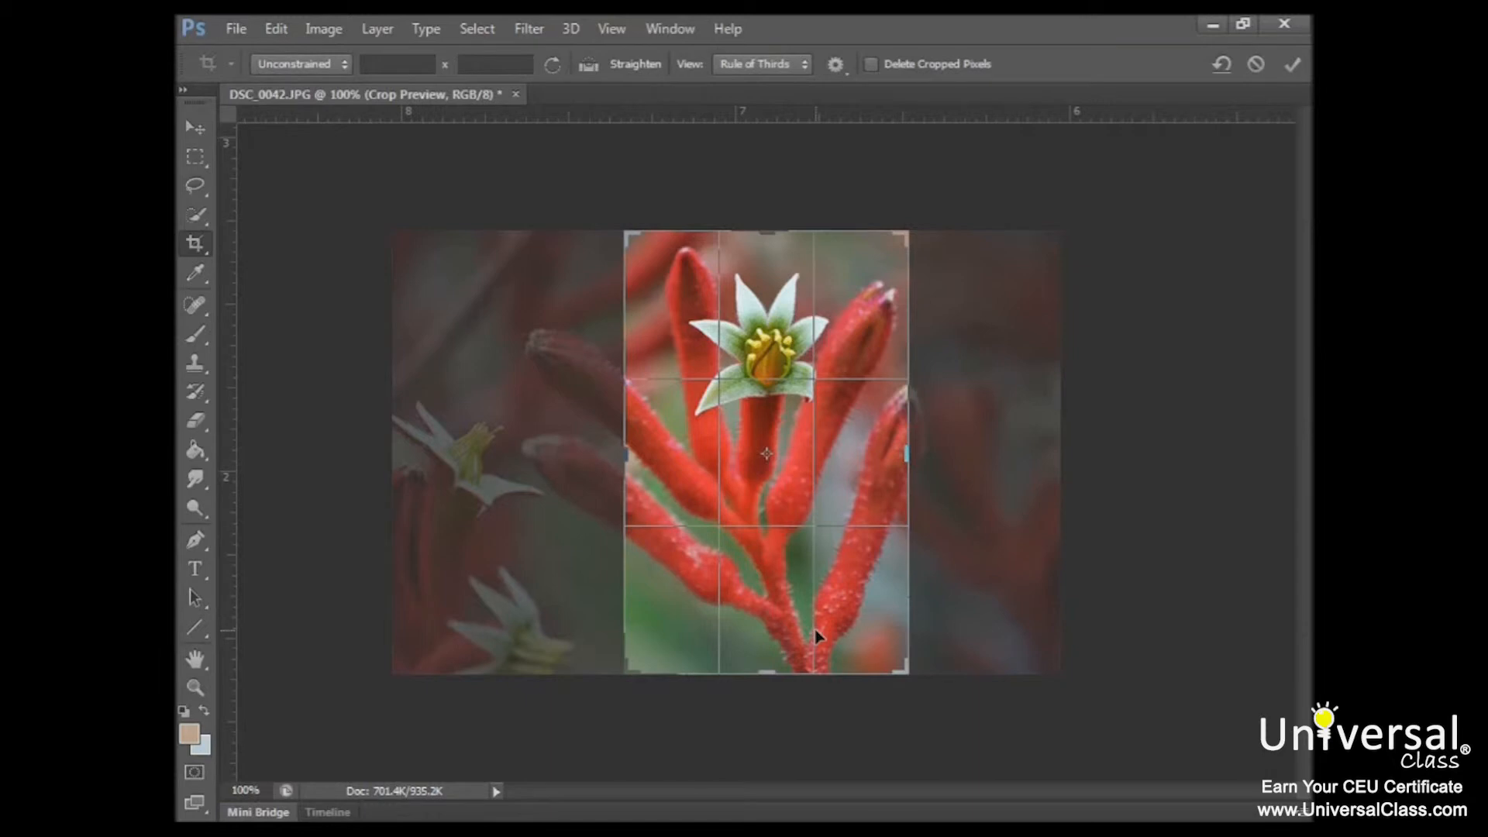
double_click(758, 536)
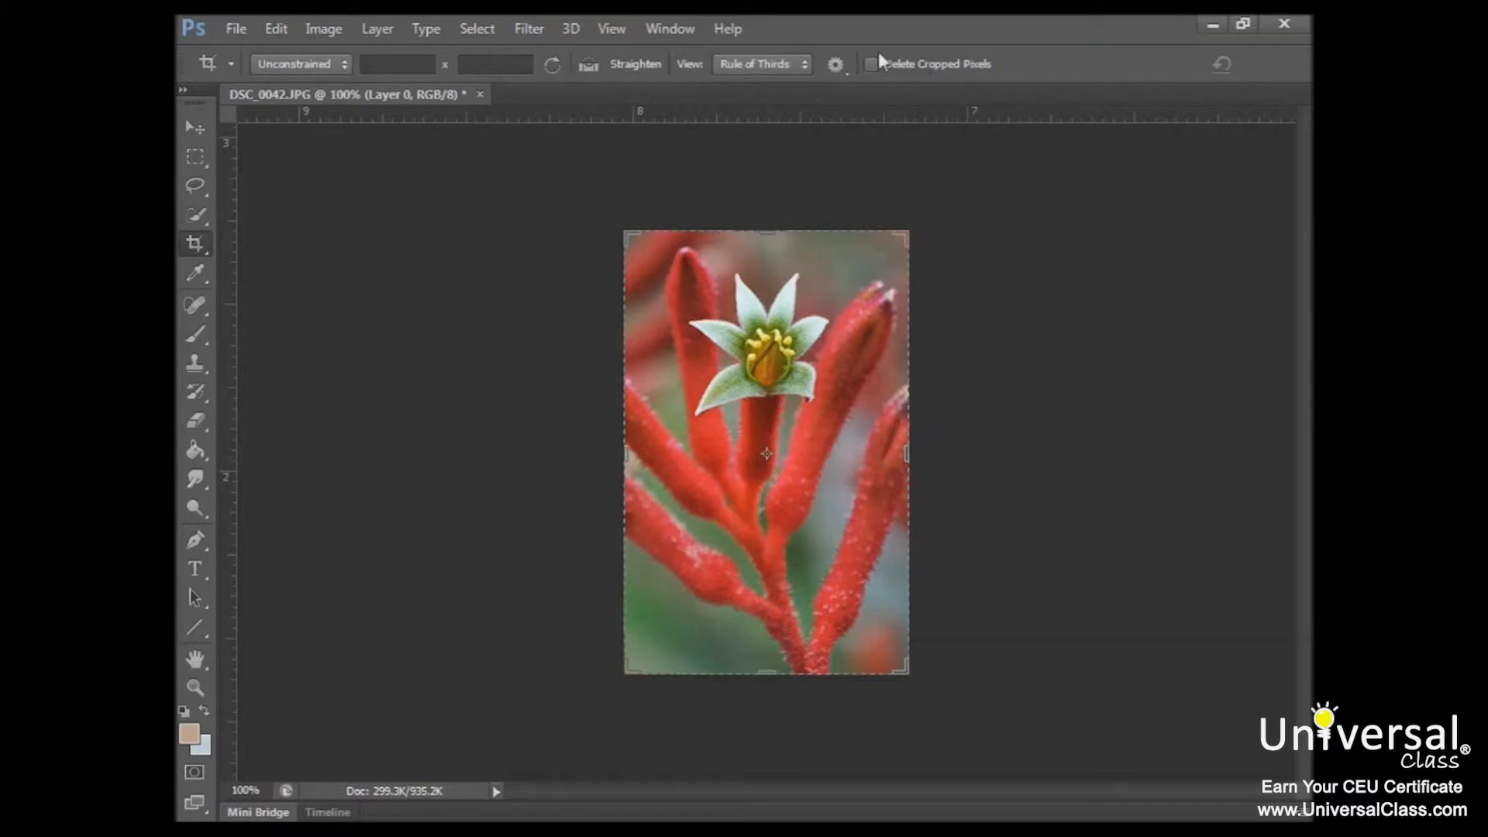
Step: Constrain the crop to the 1 x 1 (Square) ratio and reposition the image so the white flower sits in the middle
click(343, 63)
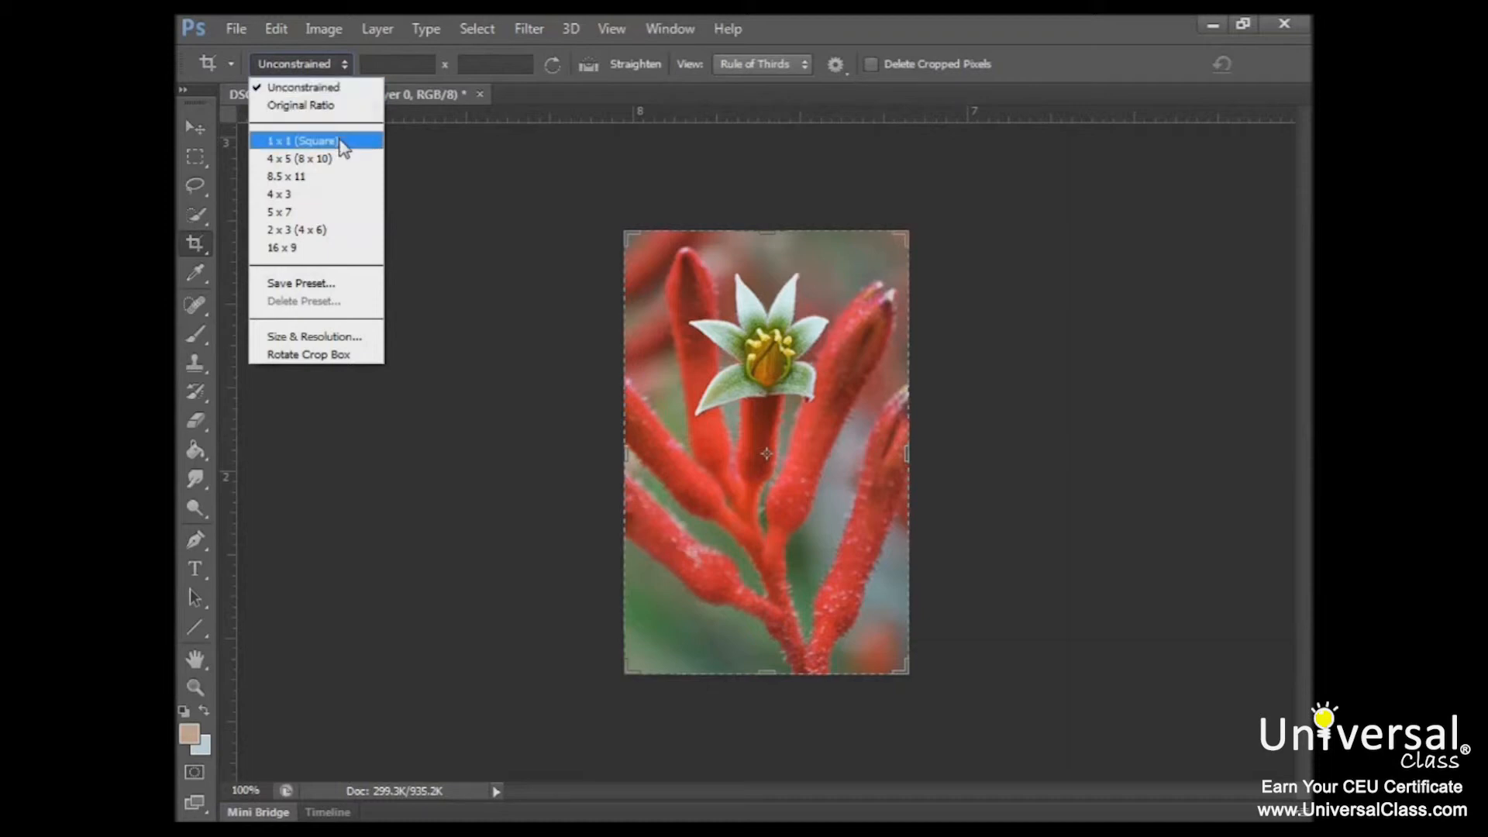
click(341, 142)
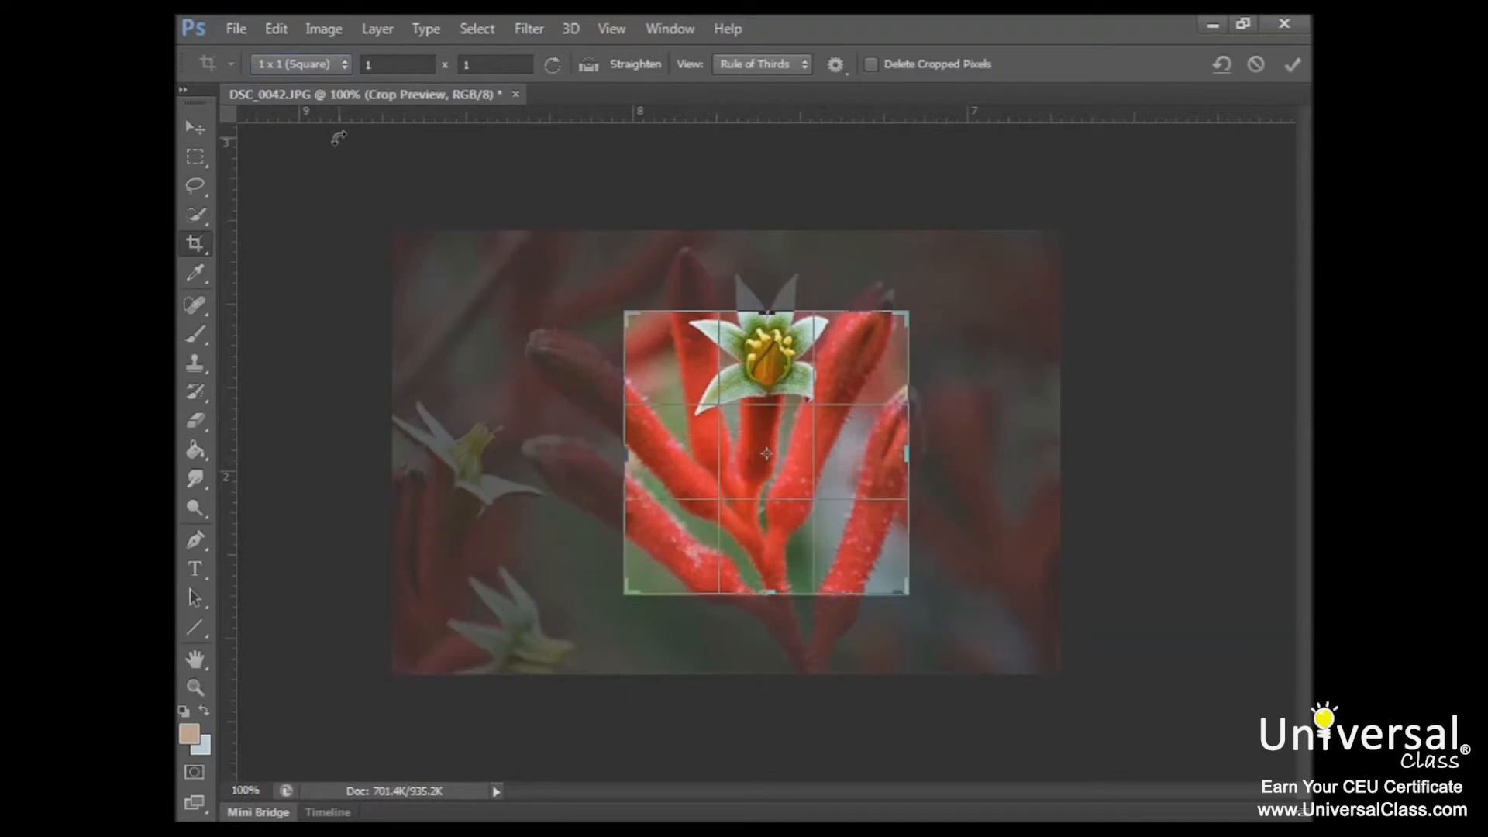
drag(760, 448, 756, 527)
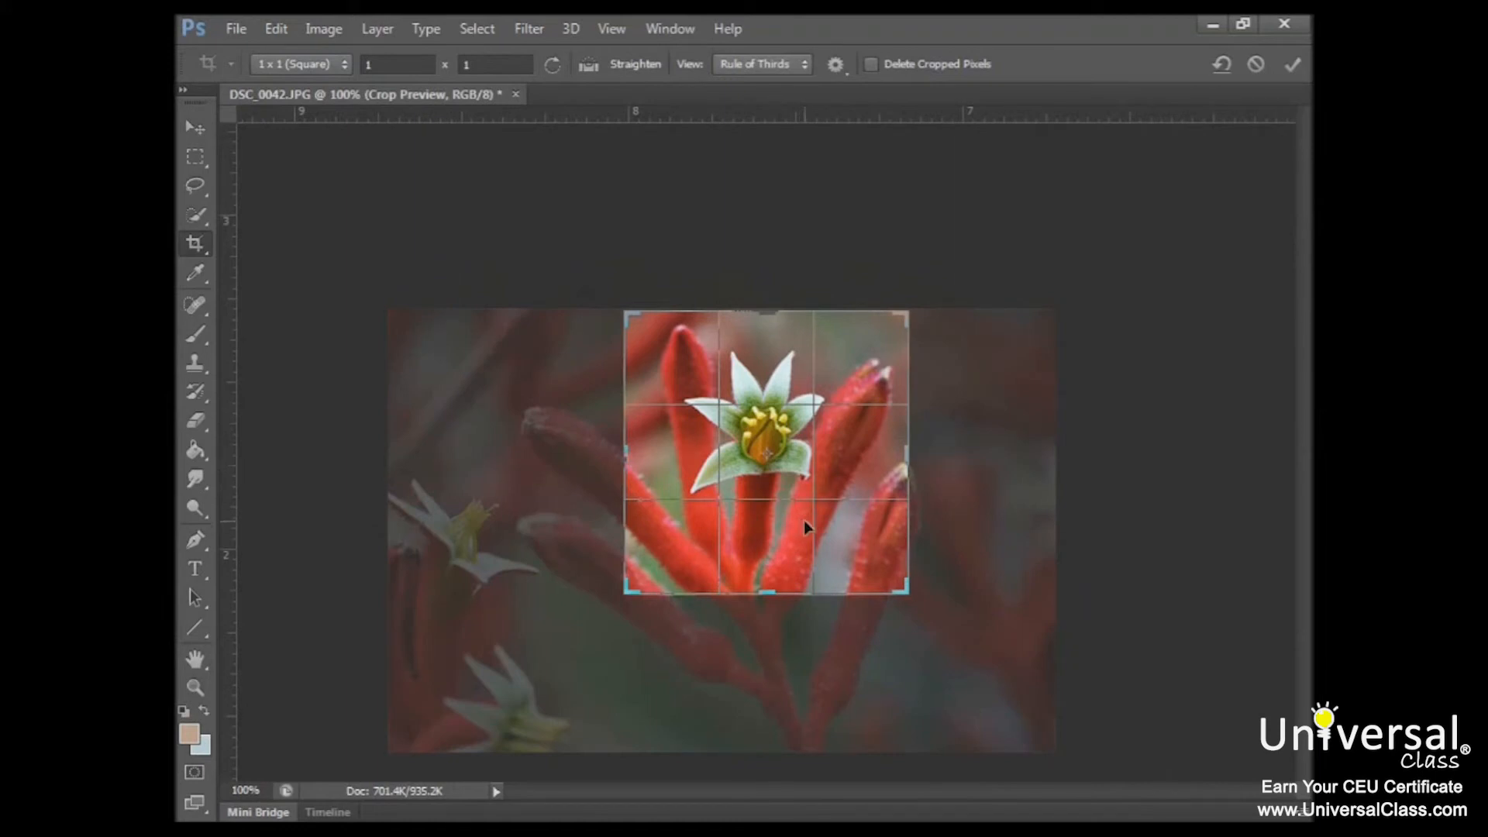
Step: View the Size & Resolution options for the crop and leave them without making changes
click(346, 69)
click(314, 337)
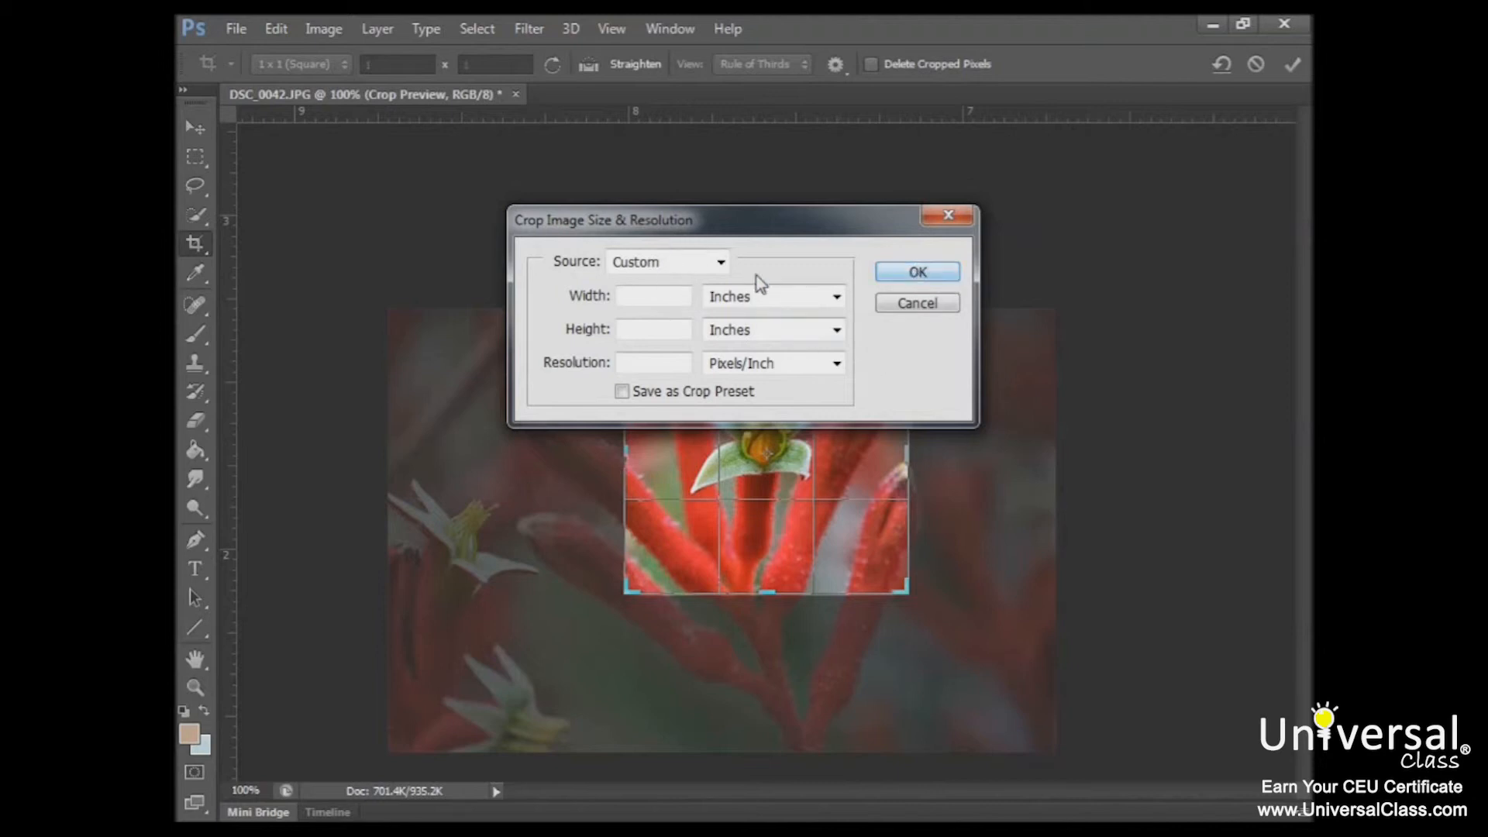
click(917, 303)
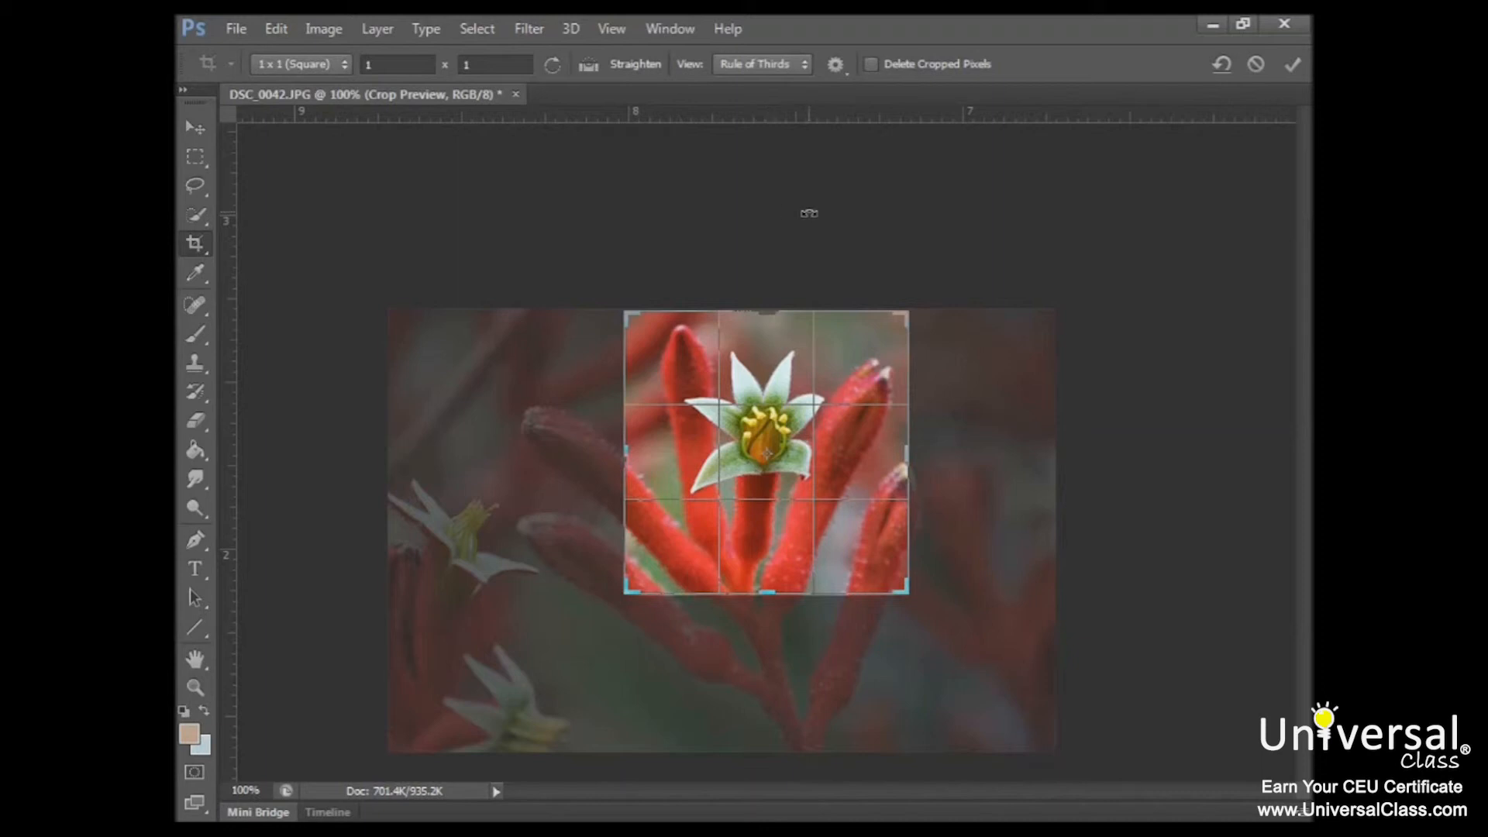
Step: Set the crop shield opacity to 69% and apply the square crop around the white flower
click(838, 66)
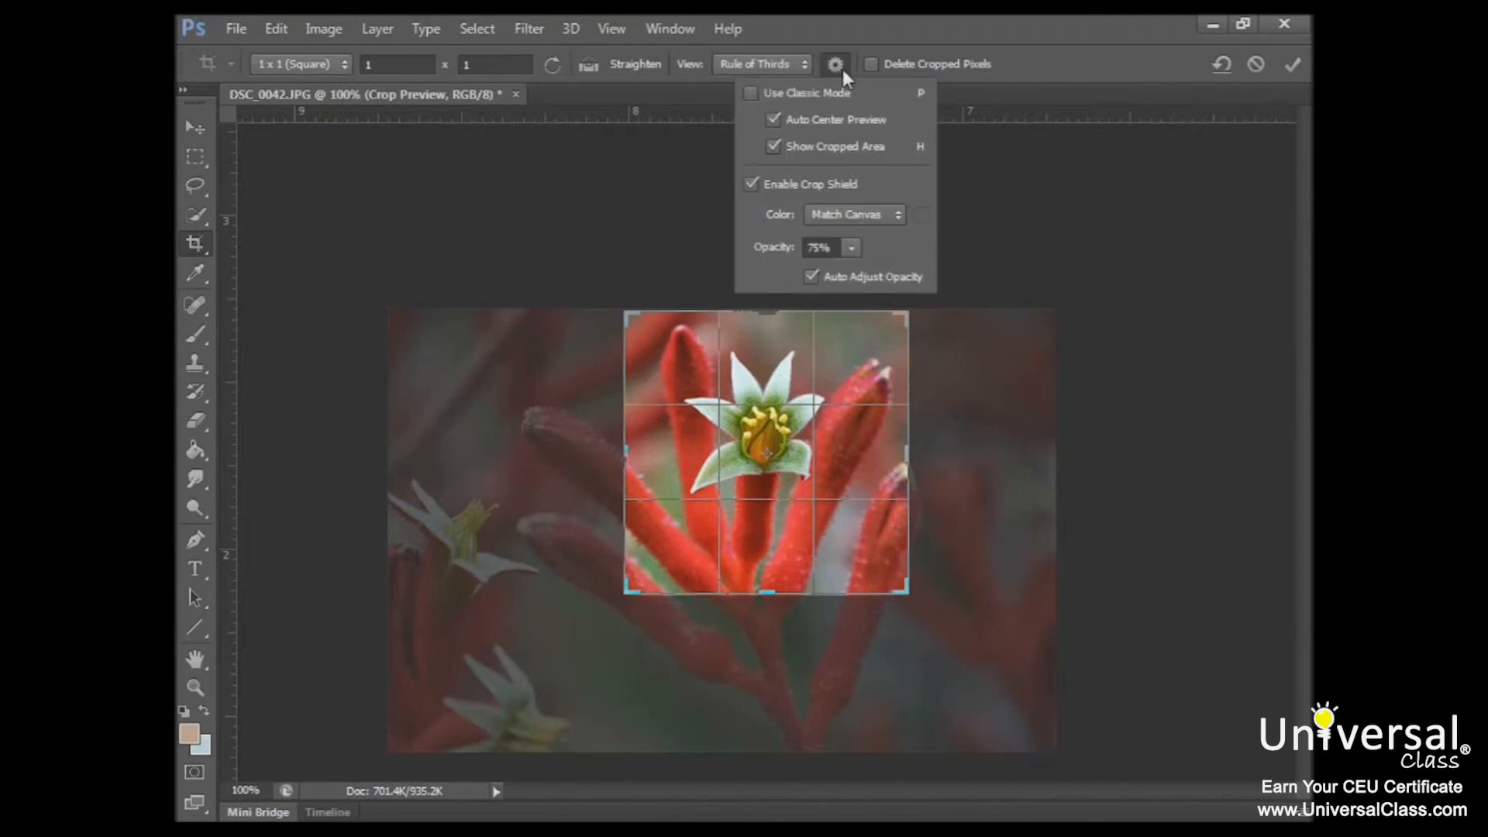
click(851, 248)
mouse_move(872, 282)
mouse_down()
mouse_move(886, 283)
mouse_move(839, 272)
mouse_move(851, 279)
mouse_up()
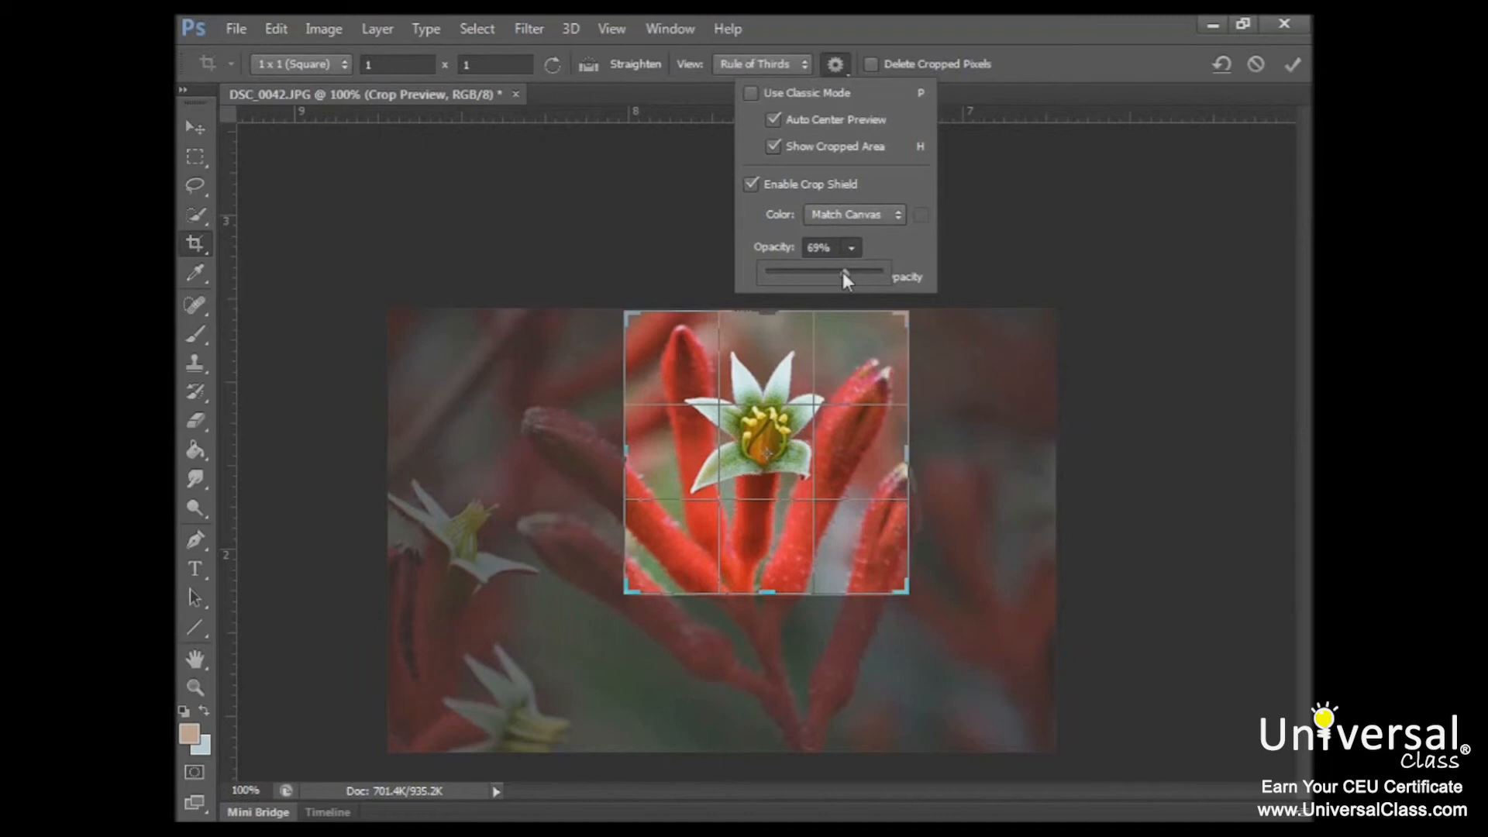
click(833, 177)
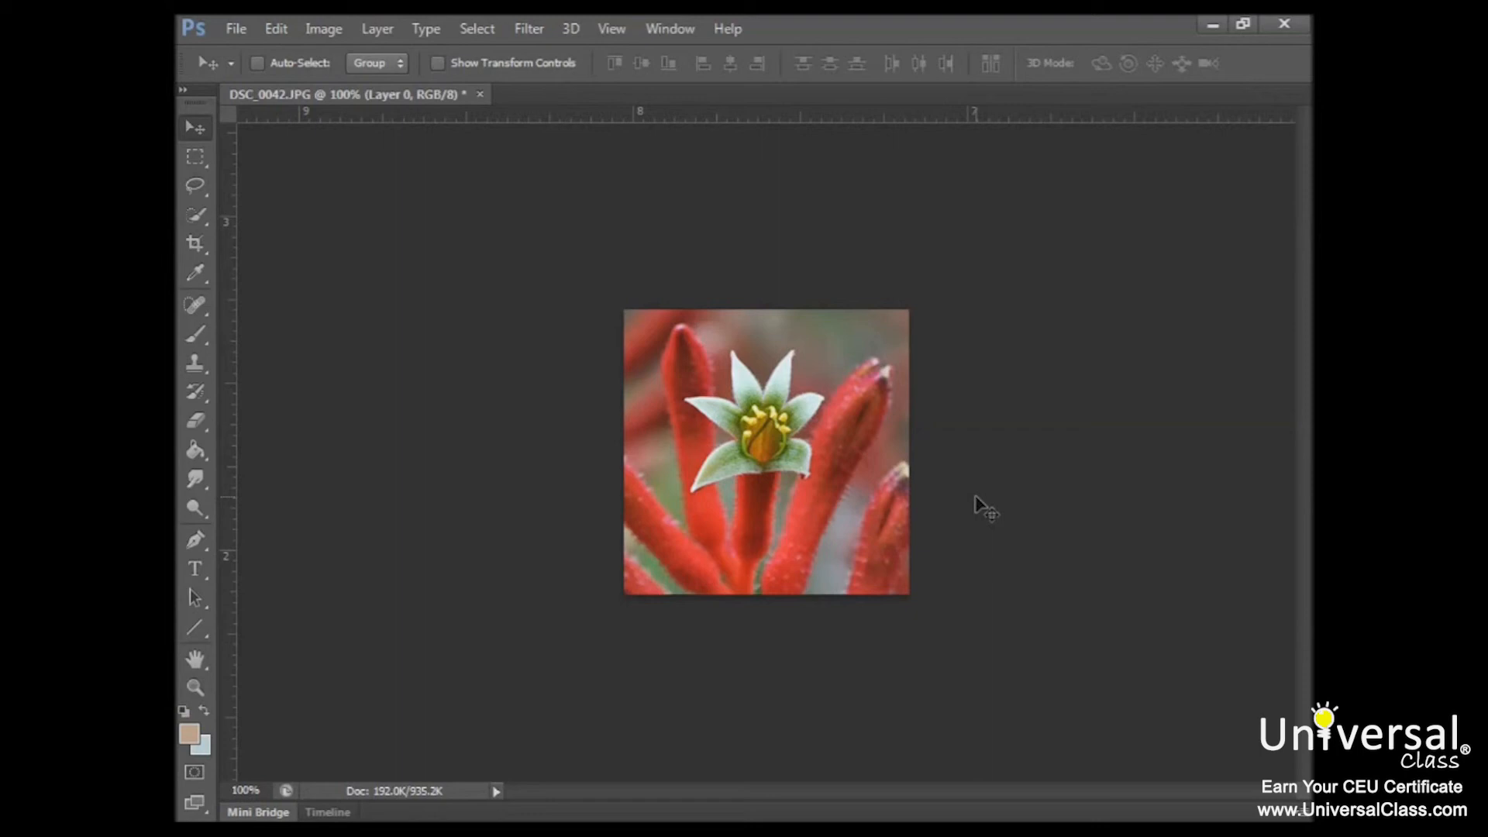
Step: Extend the canvas width by a relative 2 inches, anchoring the image at the middle-left so the space is added on its right side
click(332, 31)
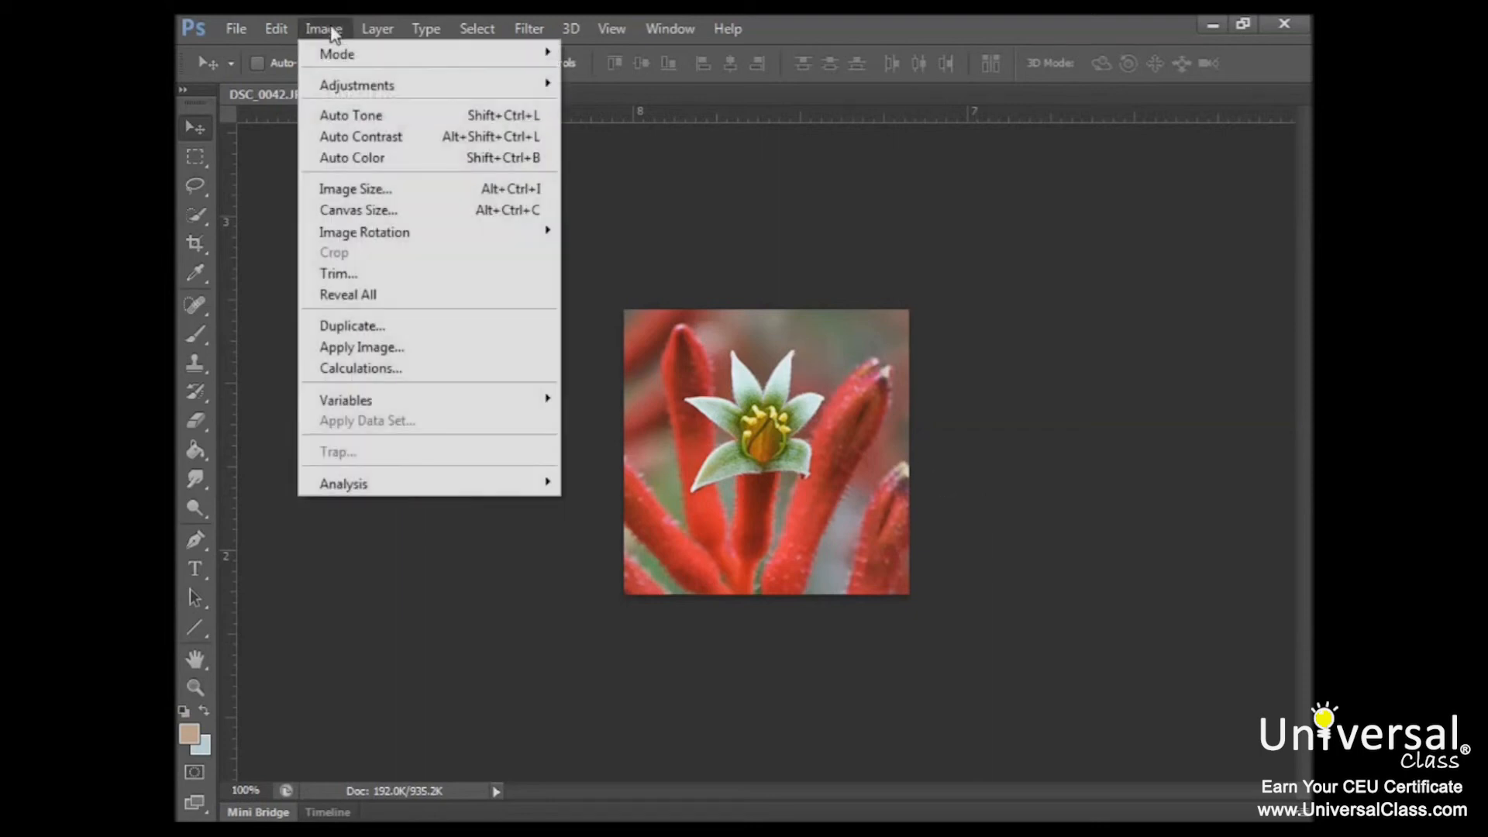
click(374, 214)
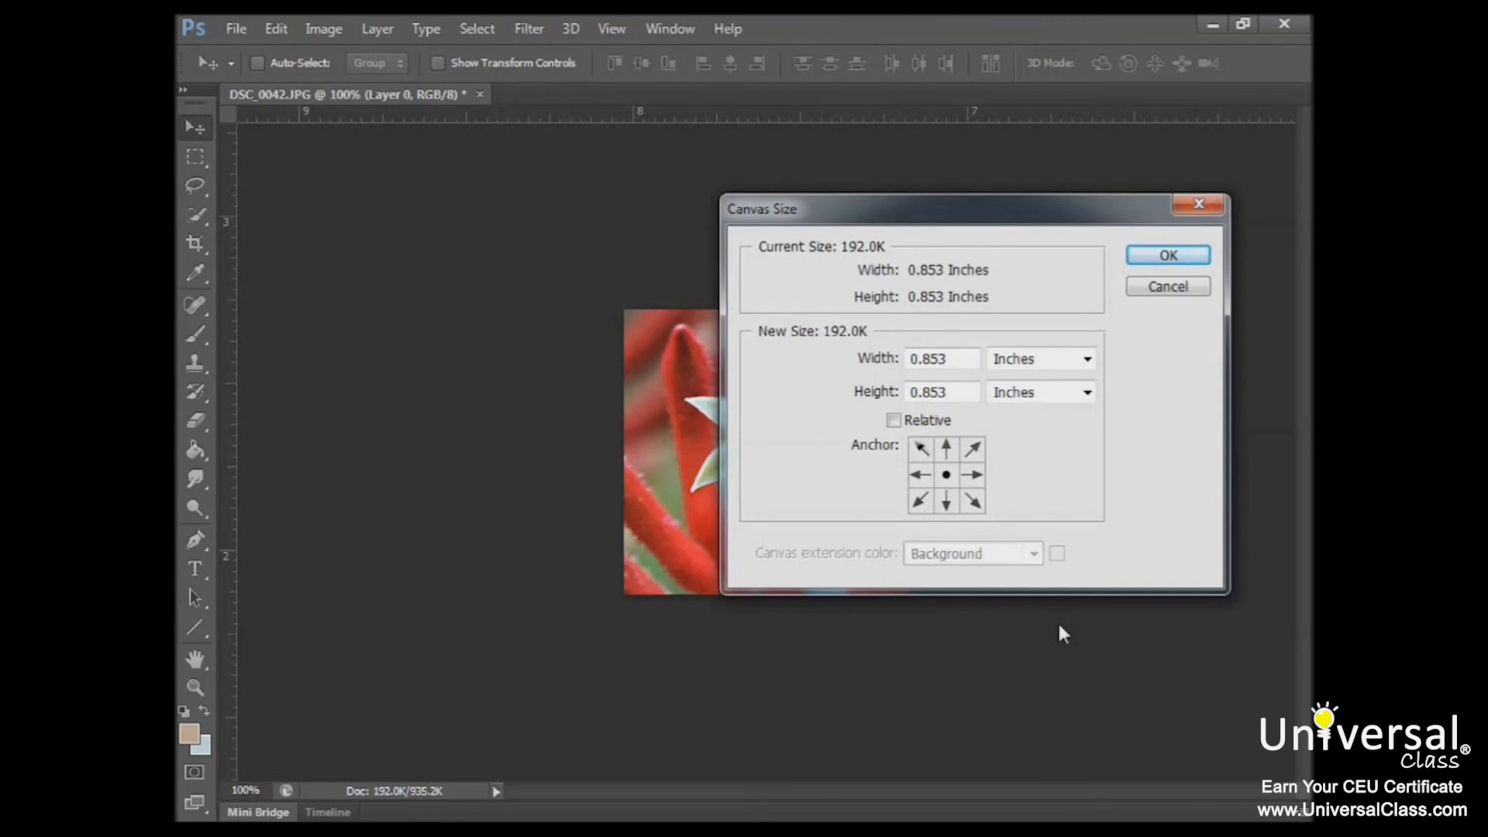
click(893, 420)
click(940, 358)
drag(941, 357, 867, 363)
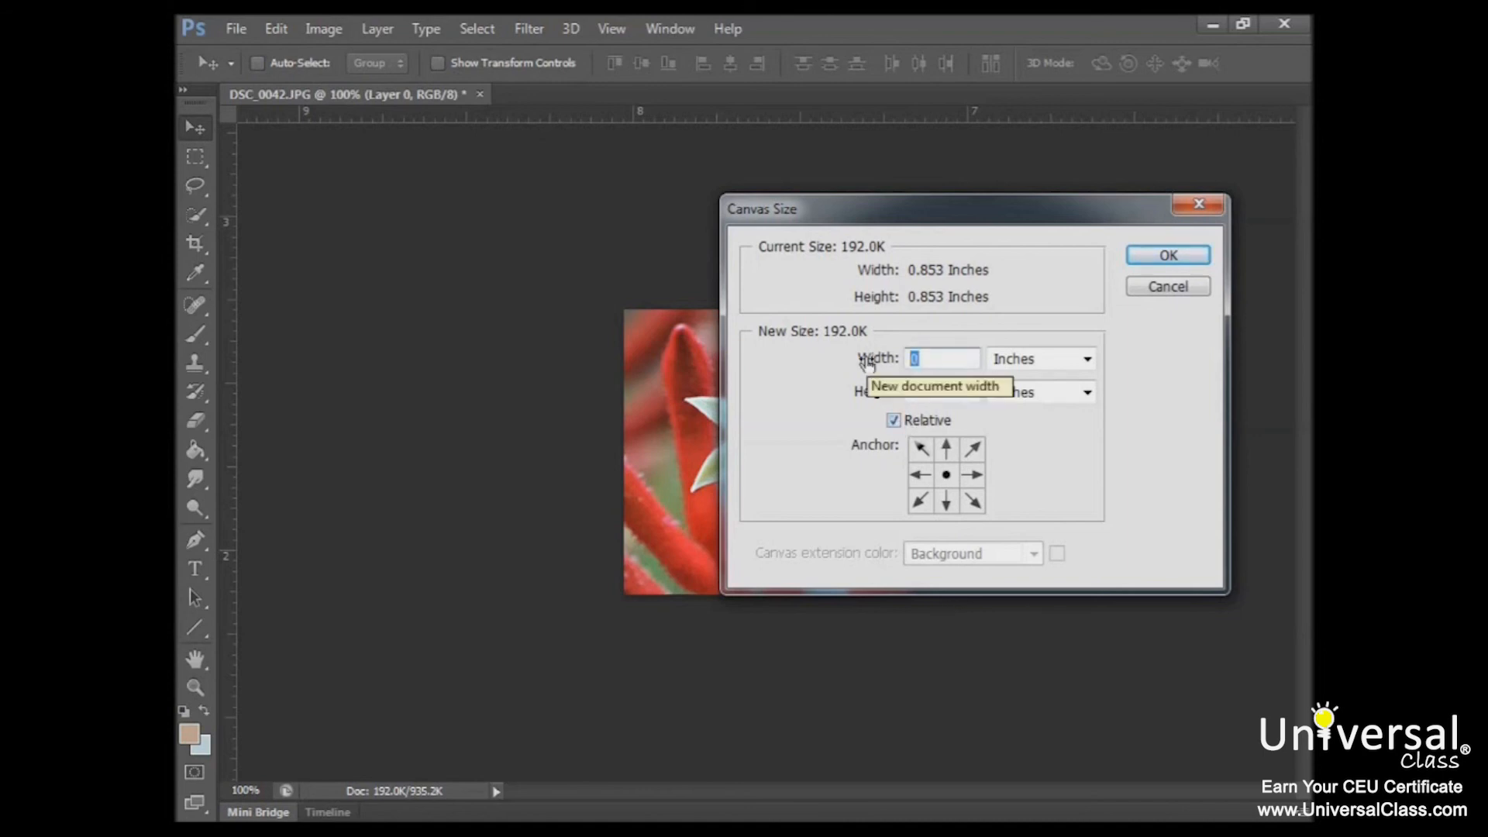
text(2)
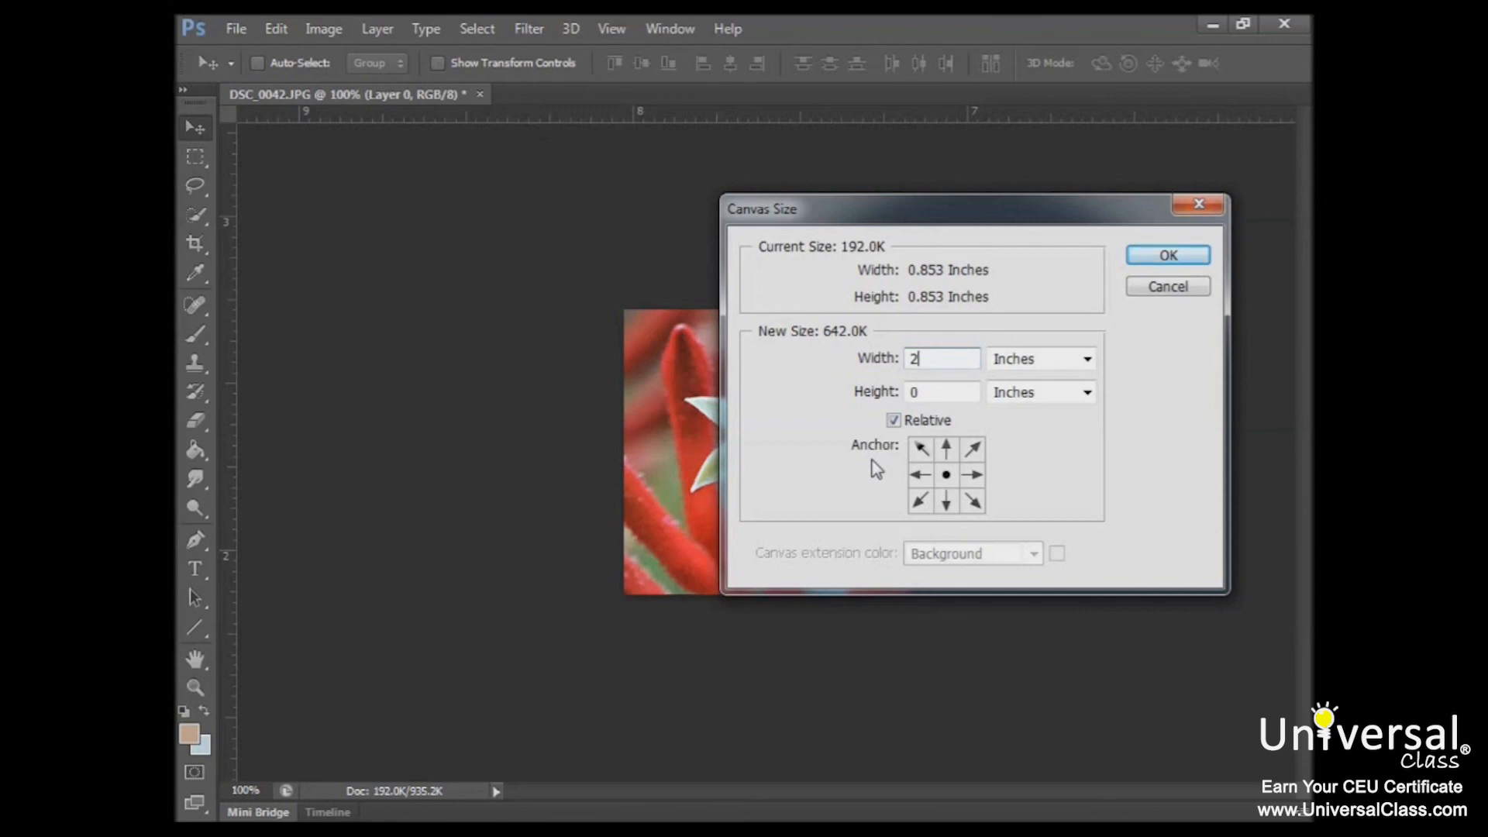
click(920, 476)
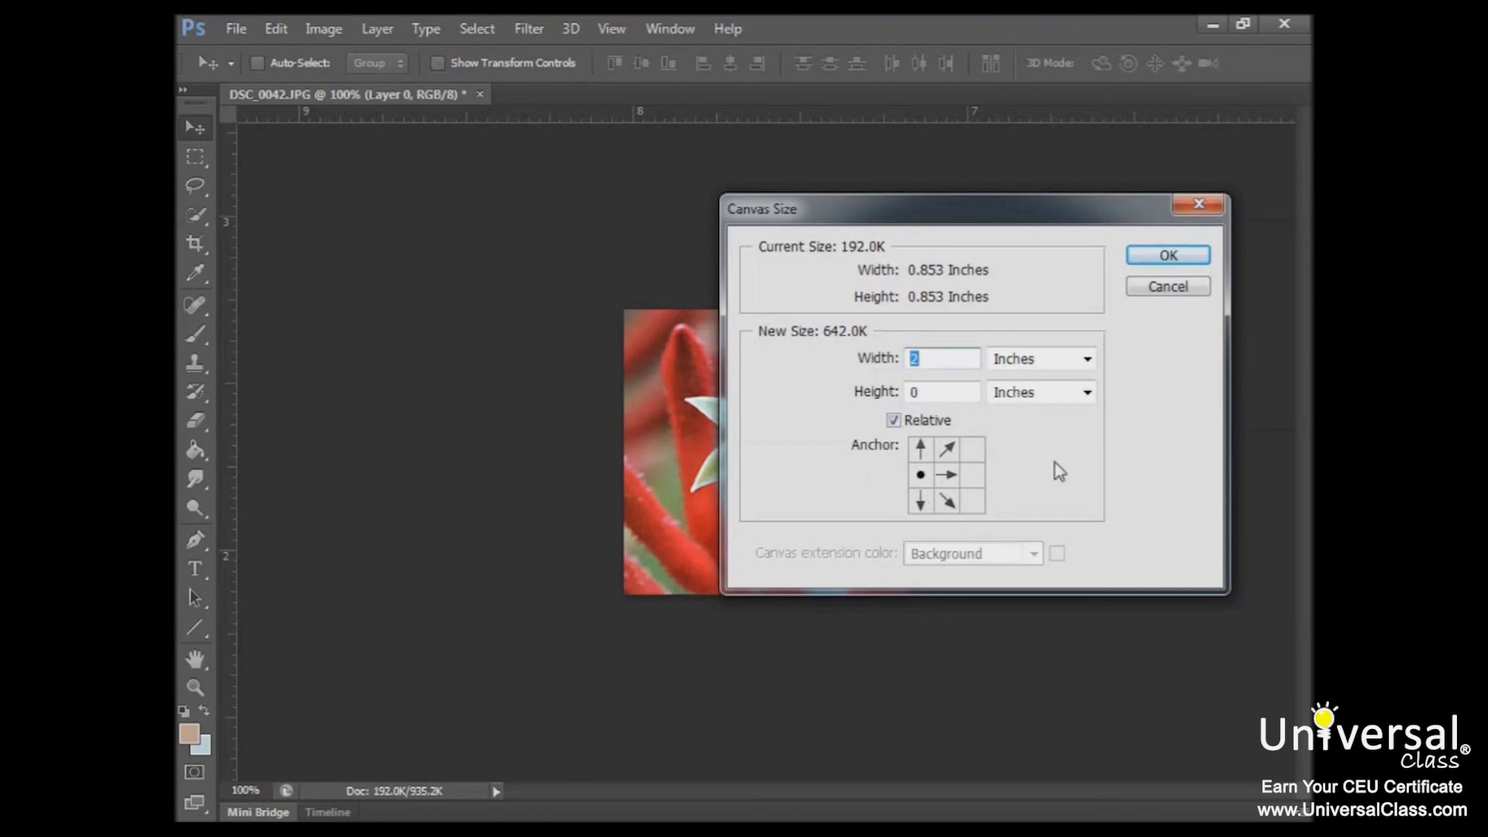
click(1165, 259)
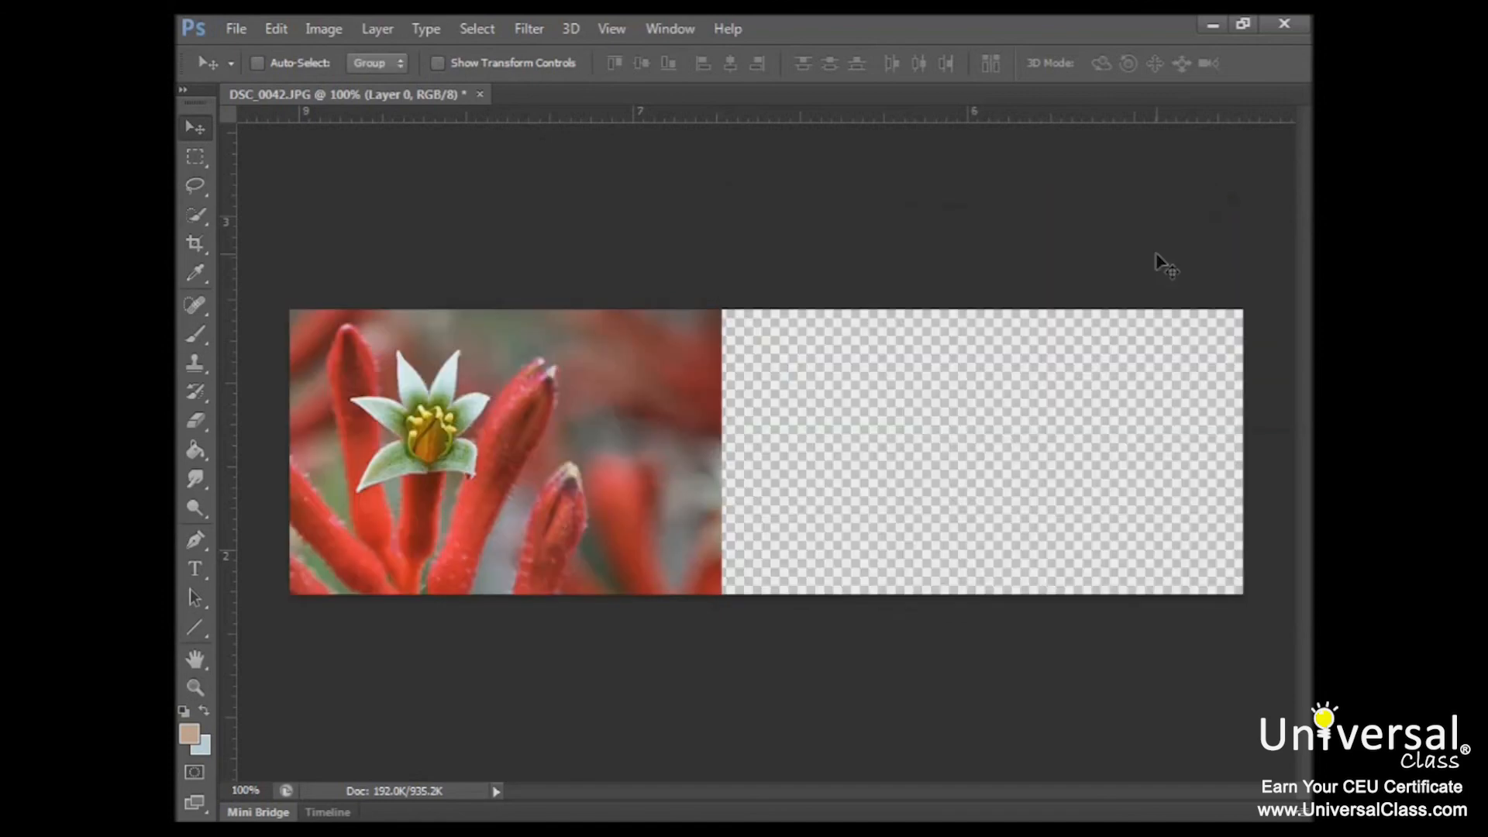